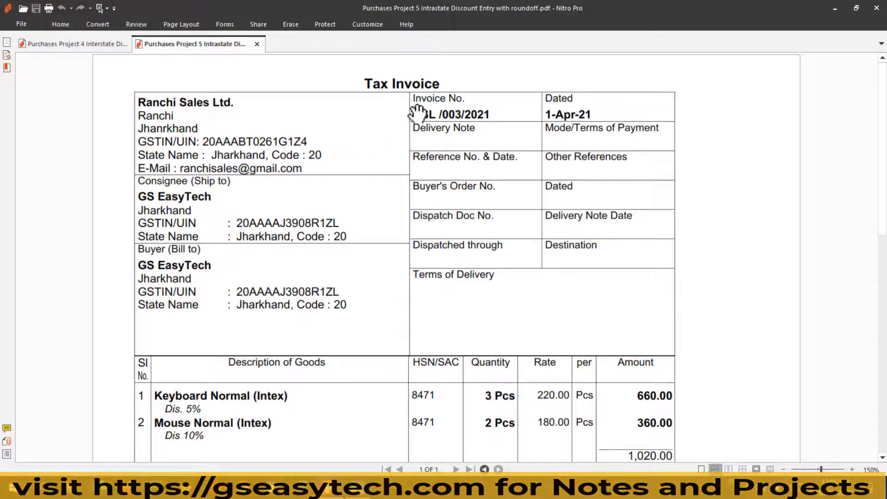
Review the item, discount, GST and round-off lines of the Project 5 intrastate purchase invoice.
scroll(367, 180, down, 5)
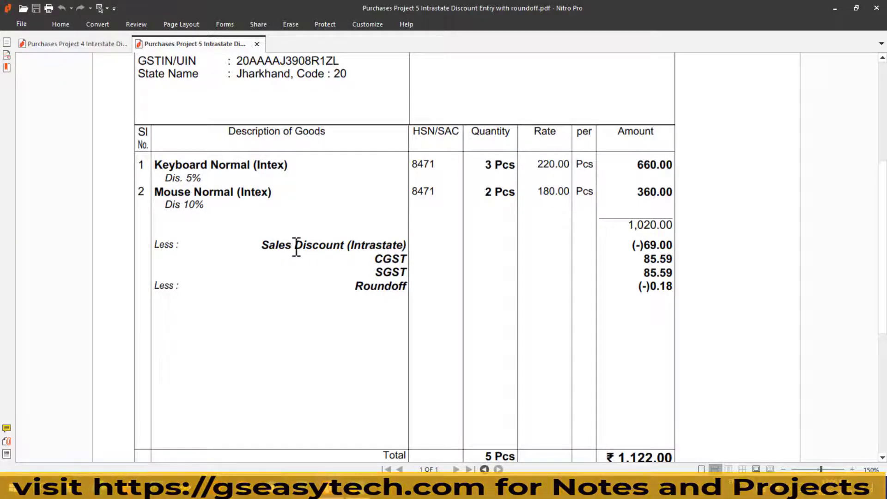
scroll(341, 266, up, 2)
scroll(340, 267, up, 6)
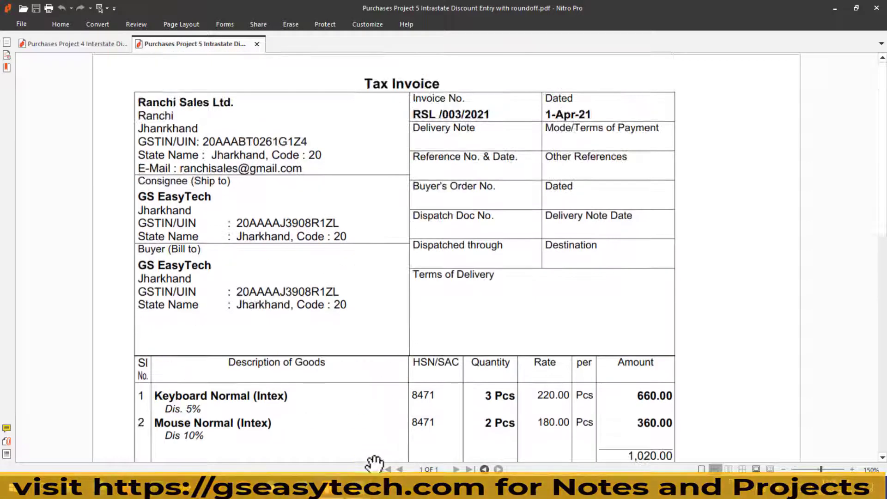
Switch to TallyPrime and start a new ledger named Purchases Discount under the Indirect Incomes group.
click(326, 491)
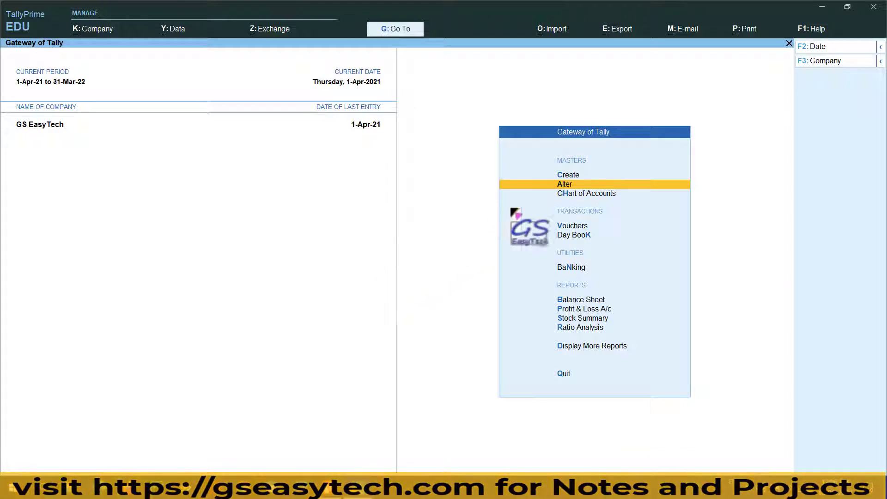
click(568, 176)
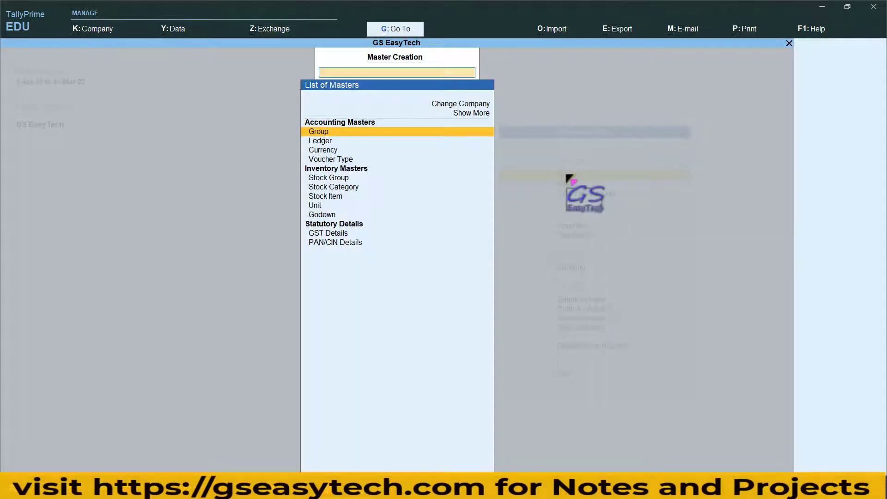
click(323, 142)
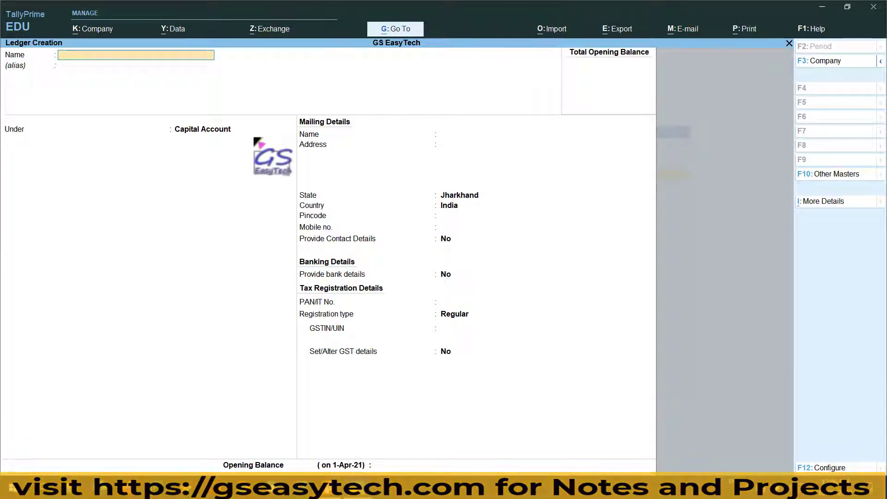
text(Purchases Discount)
key(Return)
key(Return)
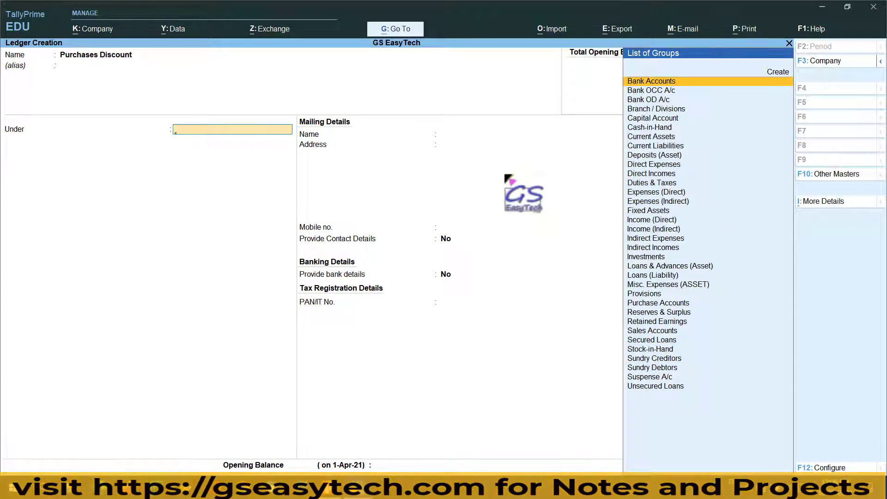
text(in)
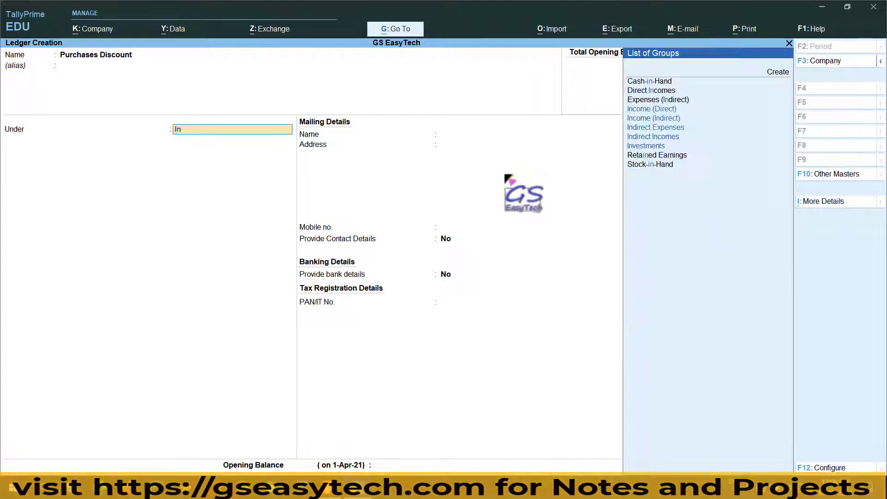
click(668, 137)
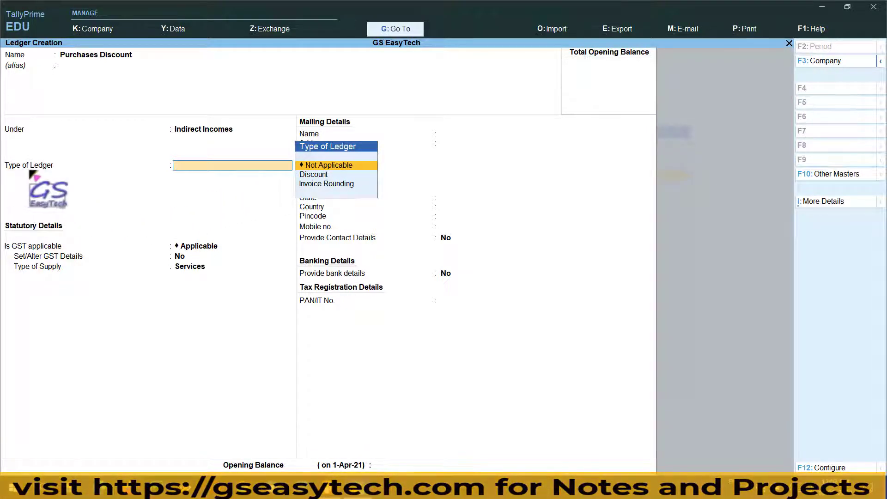
Set the Purchases Discount ledger's type to Discount, keep bank details at No, and save the ledger.
click(316, 177)
click(317, 175)
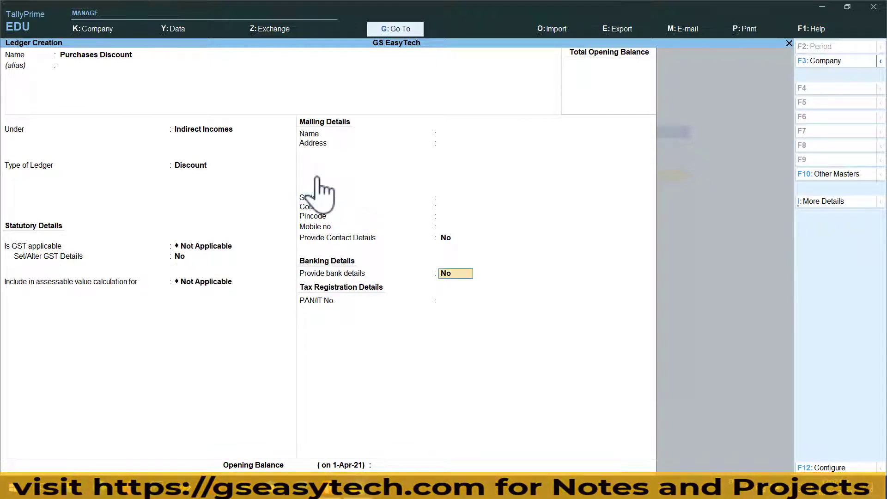
key(Return)
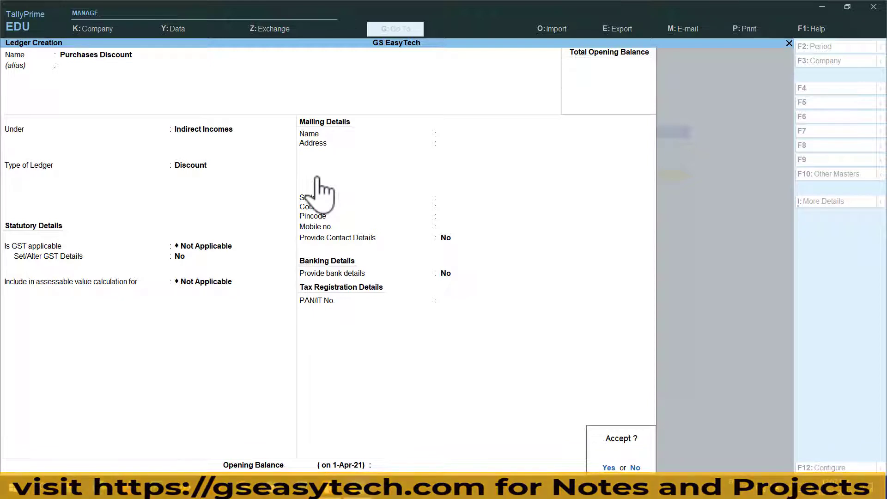
key(Return)
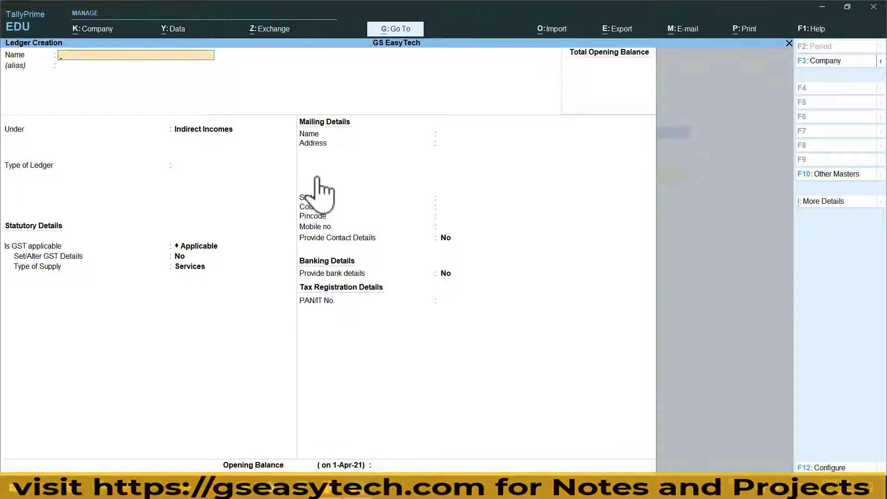
Name the next new ledger Round Off and place it under Indirect Expenses.
text(Round Off)
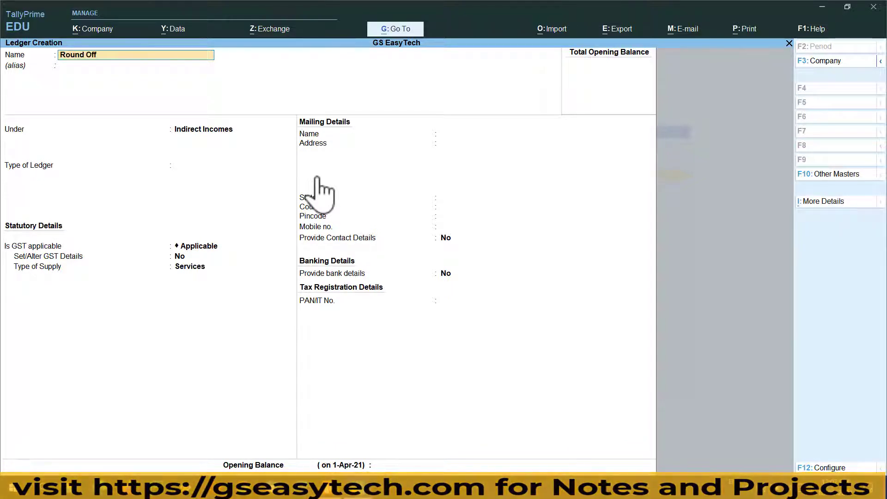
key(Return)
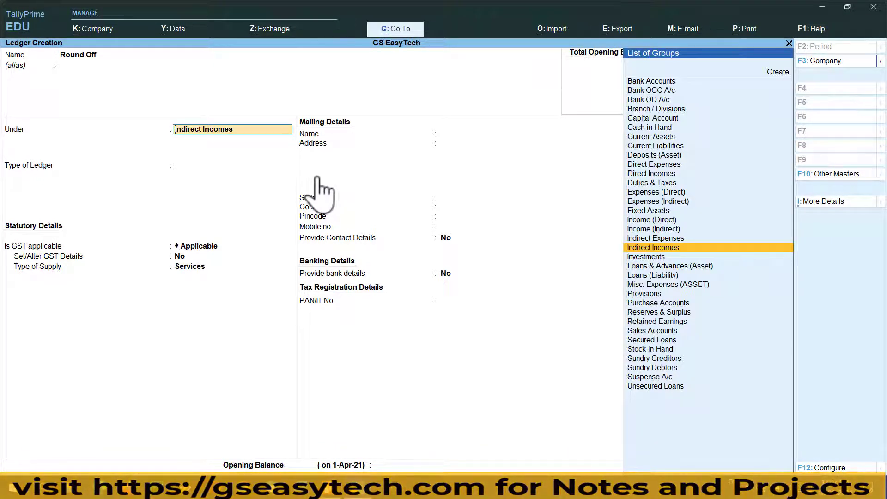
text(In)
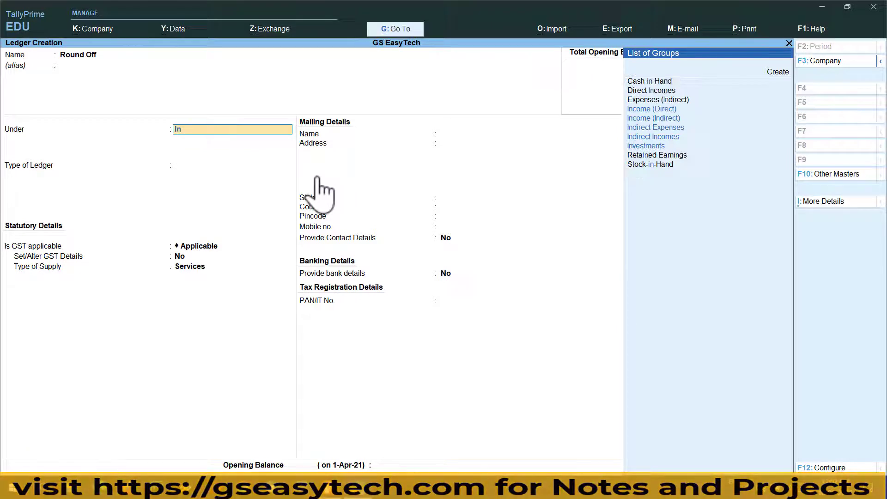
key(Down)
key(Down)
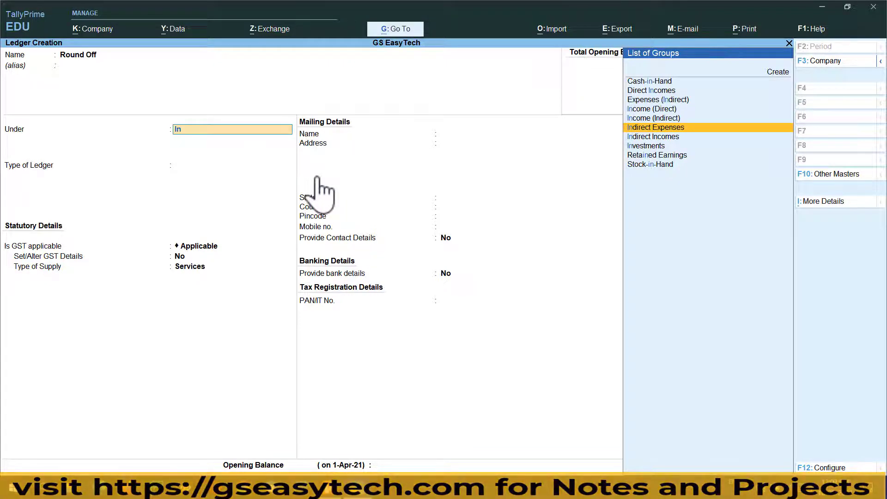
key(Return)
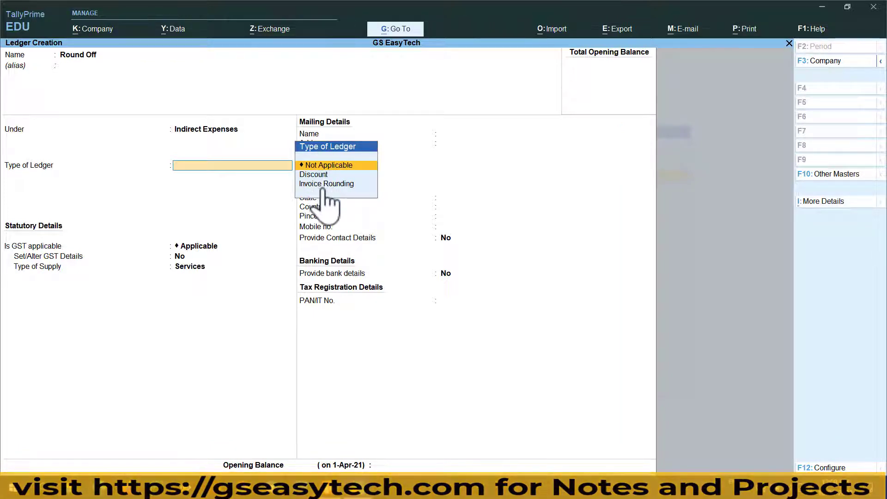
Make Round Off an Invoice Rounding ledger with Normal Rounding and a limit of 1, save it, and leave master creation.
click(331, 186)
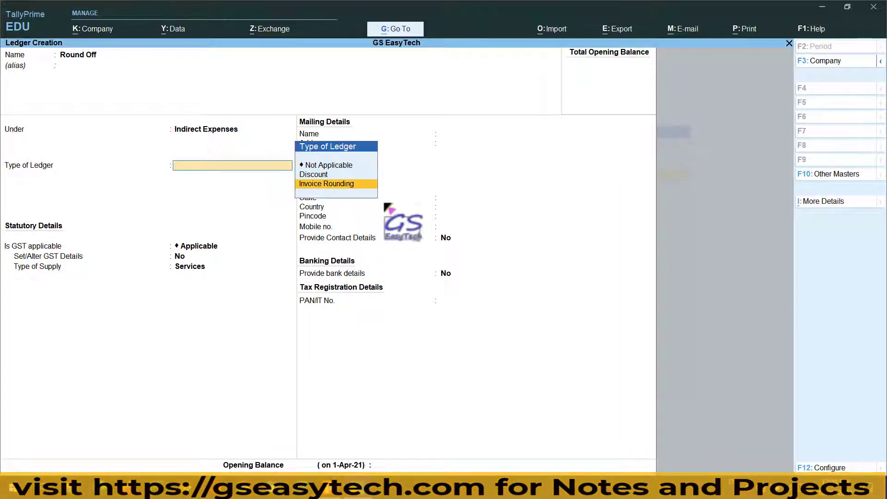
key(Return)
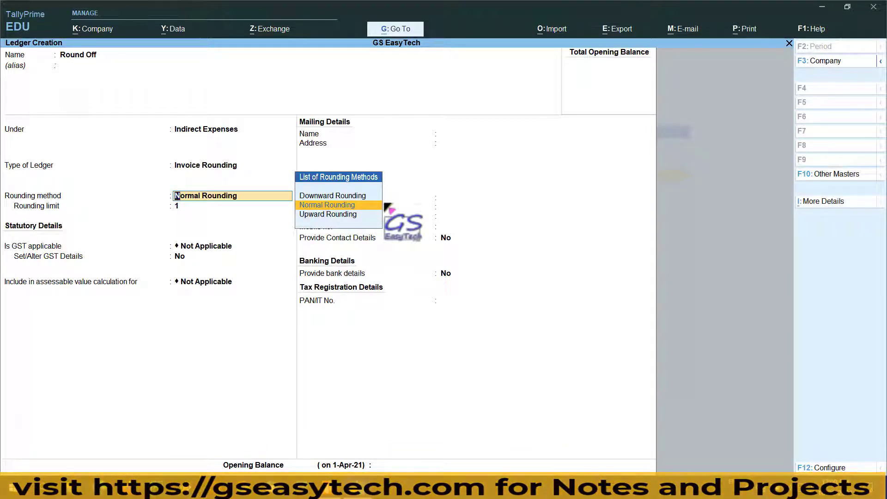
click(346, 205)
key(Return)
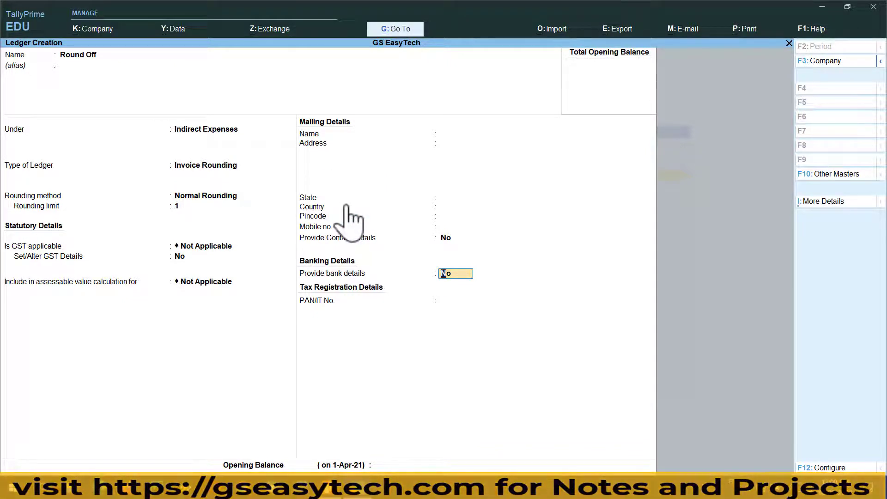
key(Return)
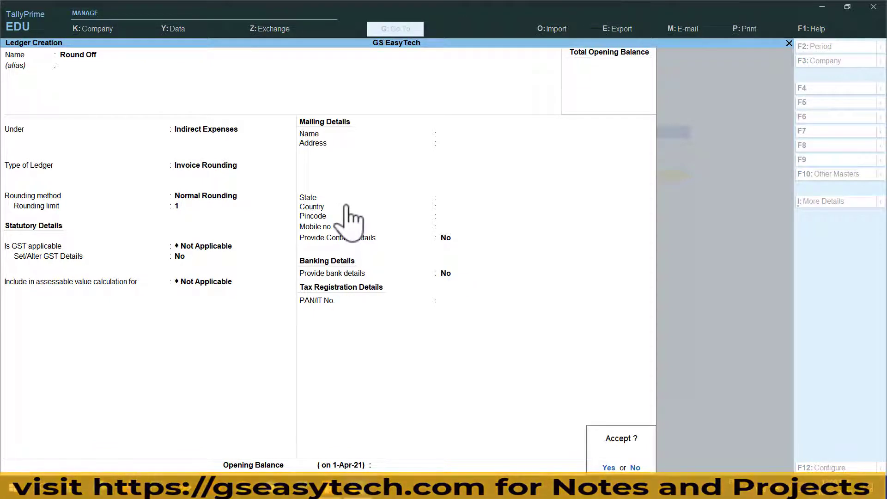
key(Return)
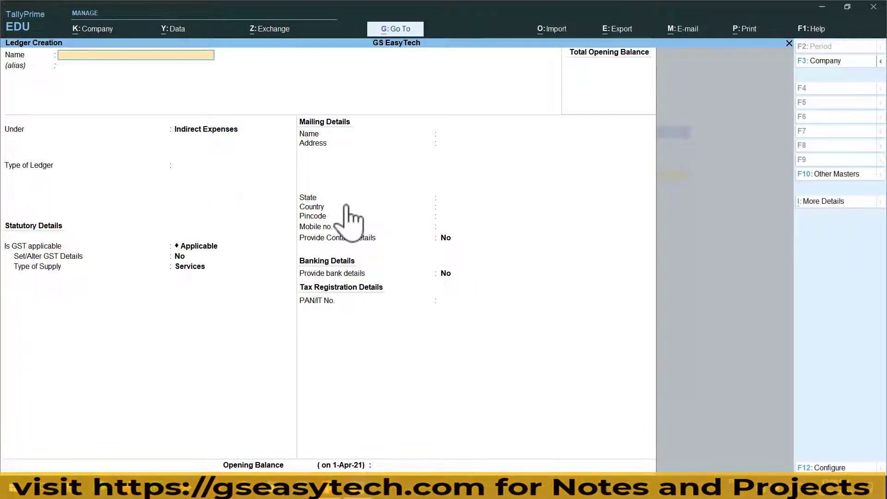
key(Escape)
key(Return)
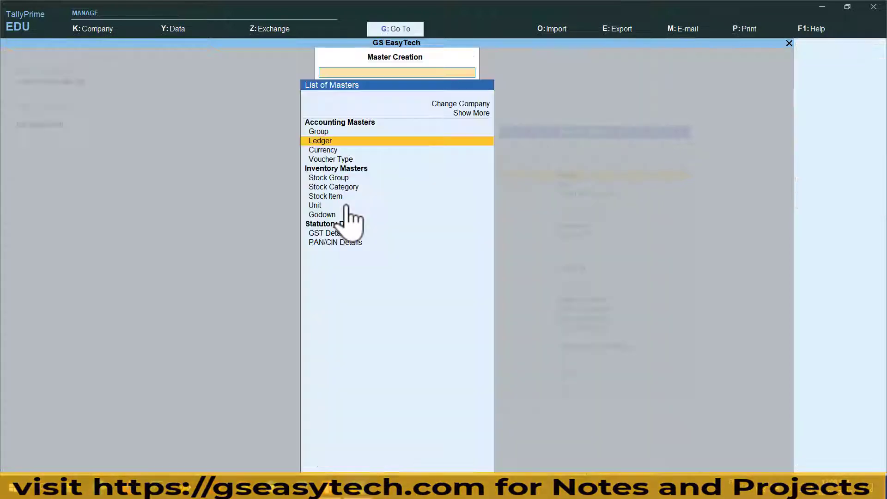
key(Escape)
Check the discount, GST and round-off lines on the intrastate invoice in Nitro Pro, then return to TallyPrime.
key(alt+Tab)
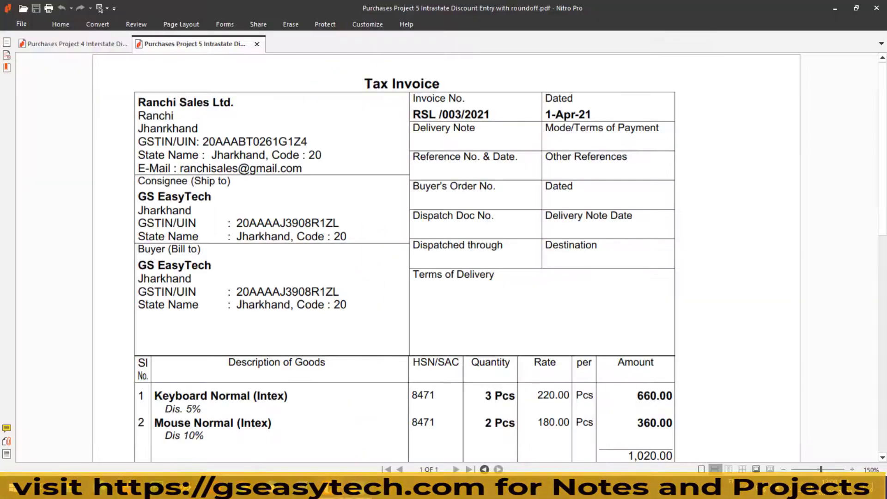
scroll(348, 301, down, 3)
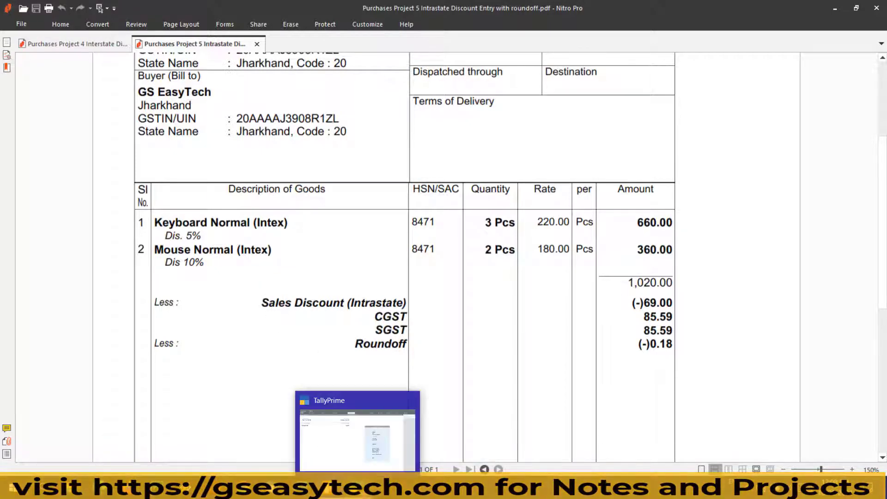
click(372, 471)
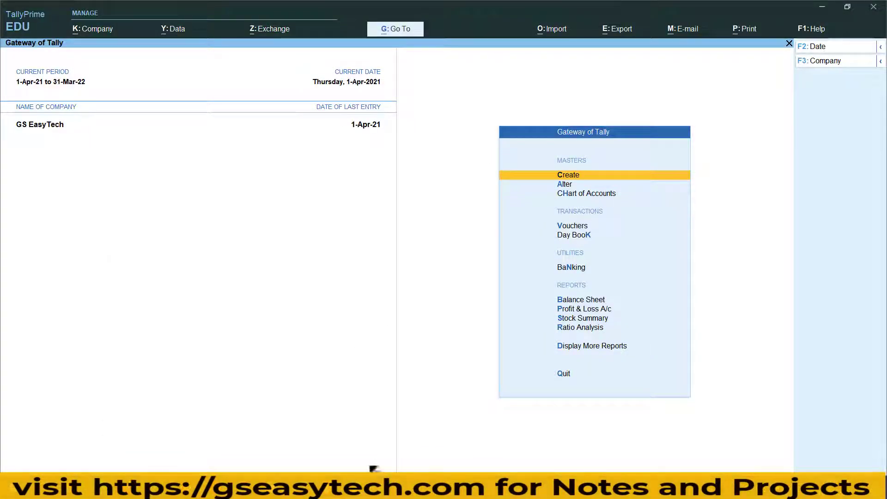
Start a purchase voucher with supplier invoice number BSL/002/2021 dated 1-Apr-21, taken from the Project 4 interstate invoice in Nitro Pro.
click(570, 227)
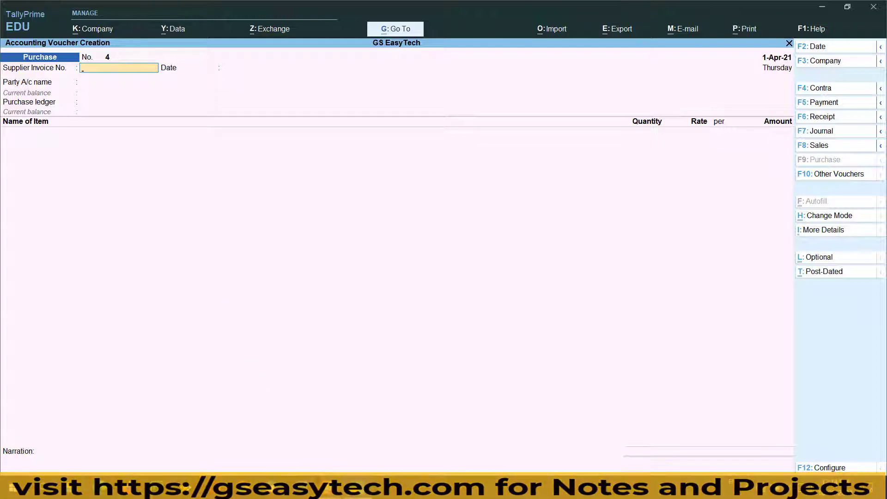
key(alt+Tab)
scroll(314, 185, up, 5)
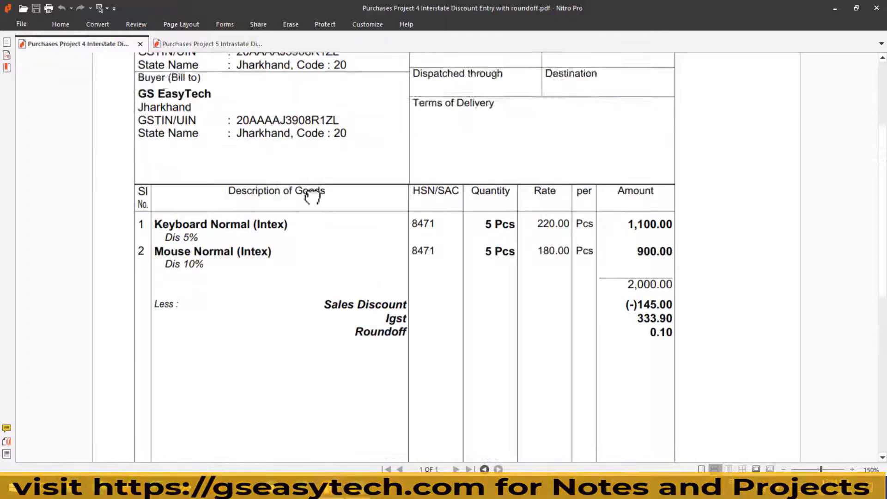
scroll(317, 138, up, 3)
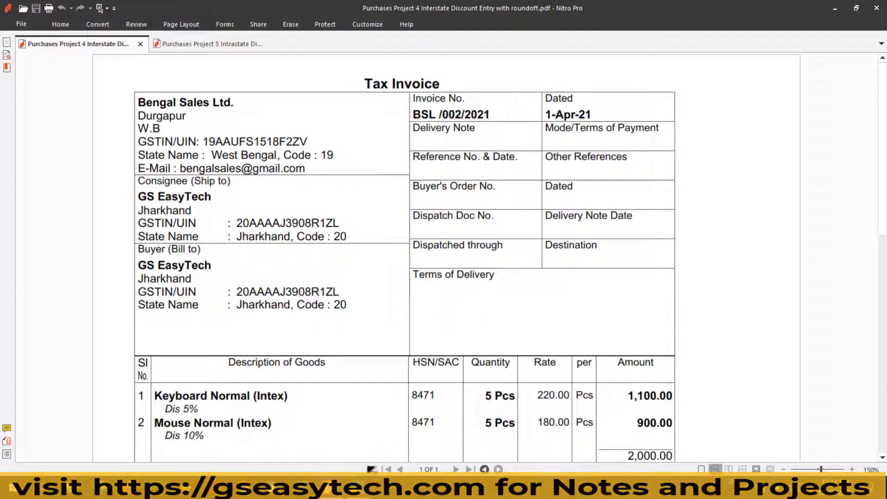
key(alt+Tab)
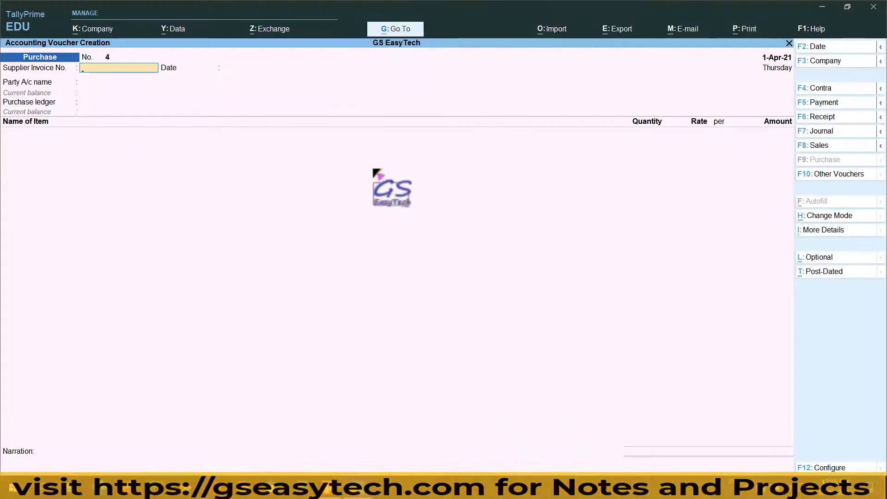
text(BSL/002/2021)
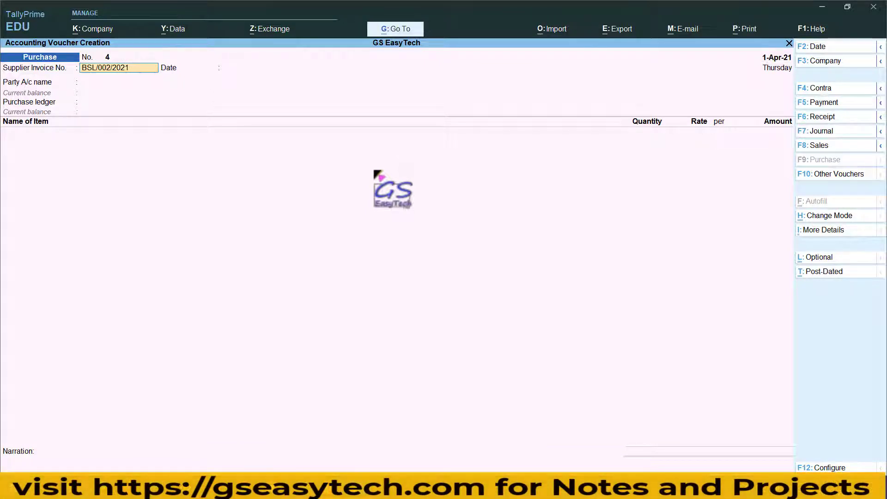
key(Return)
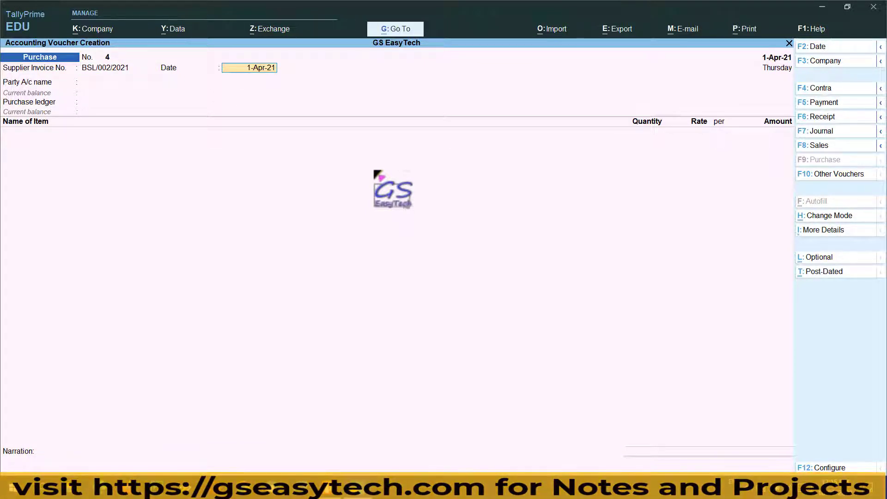
key(Return)
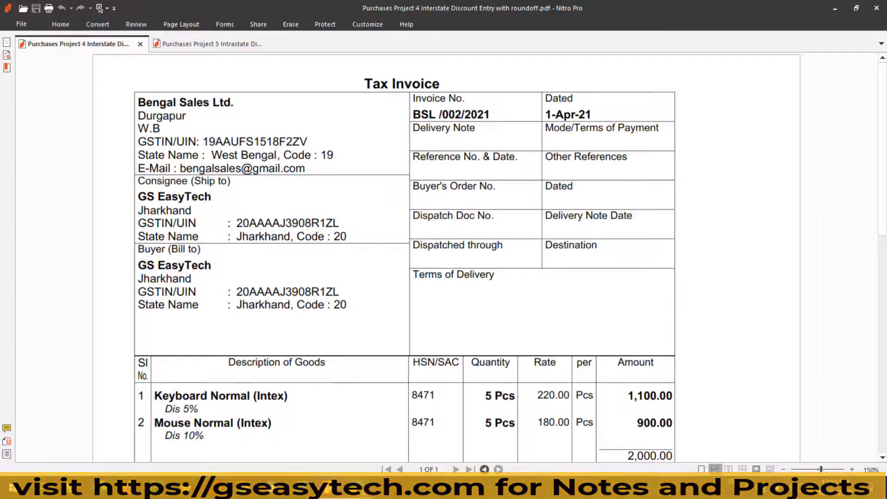
Back in TallyPrime, set Bengal Sales Ltd. as the party, accept its receipt and party details, and choose Purchases A/c as the purchase ledger.
key(alt+Tab)
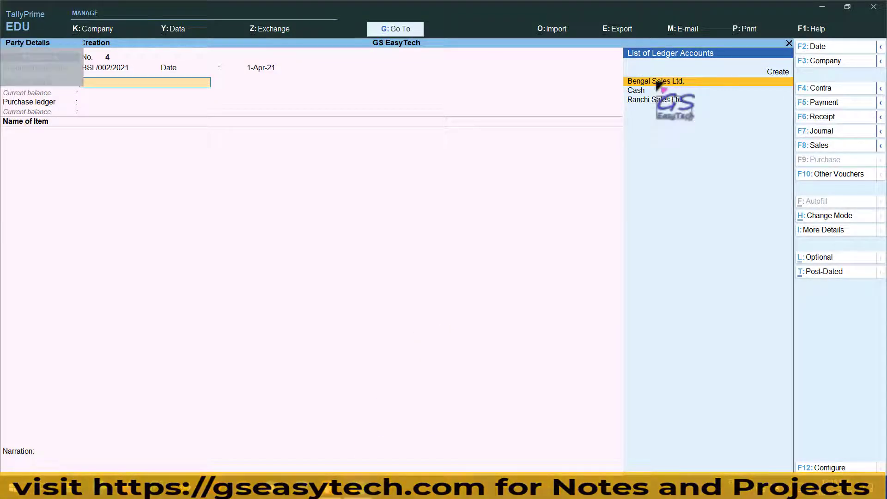
click(658, 82)
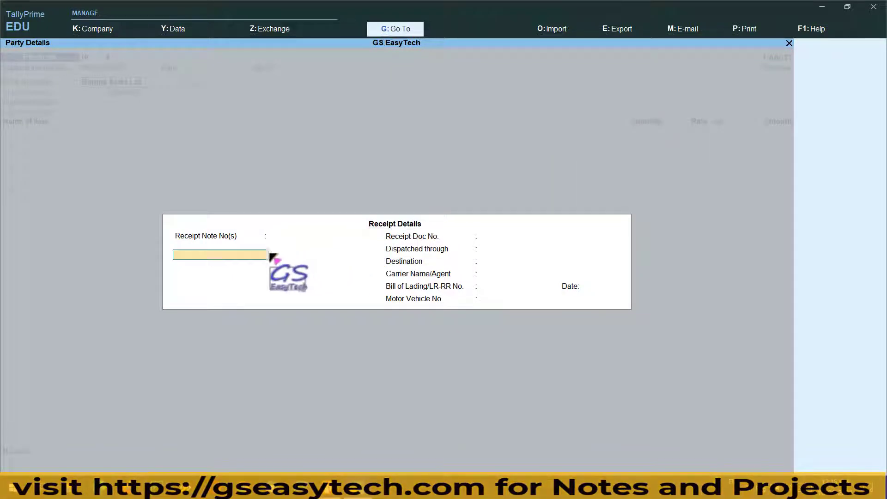
key(alt+Tab)
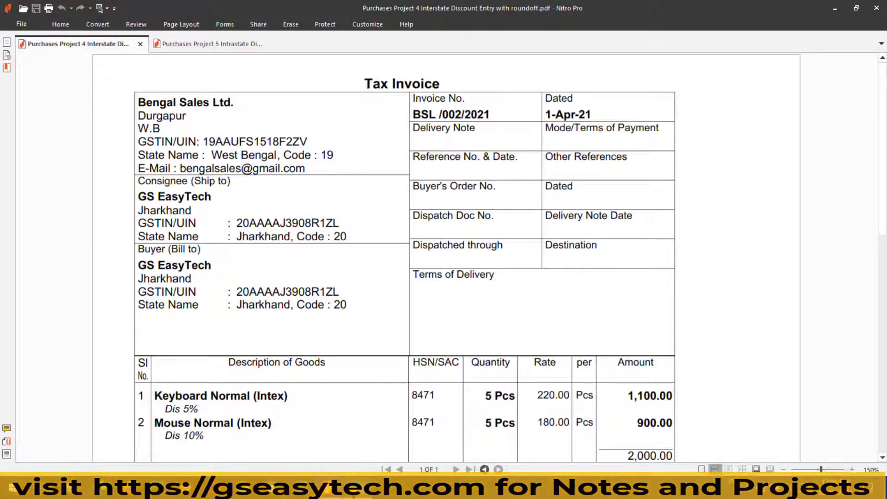
key(alt+Tab)
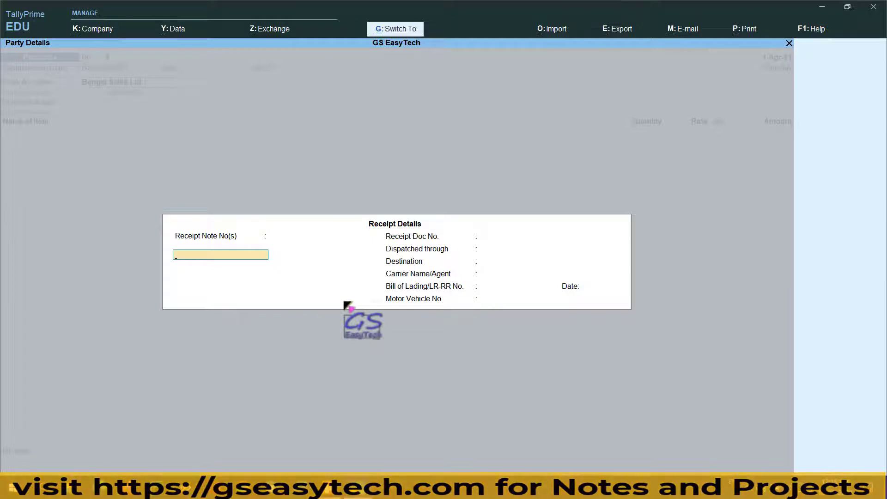
key(BackSpace)
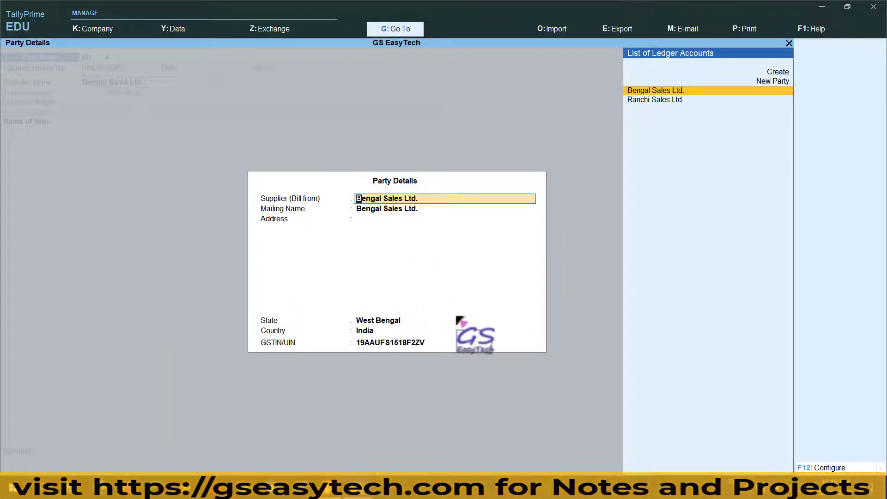
key(ctrl)
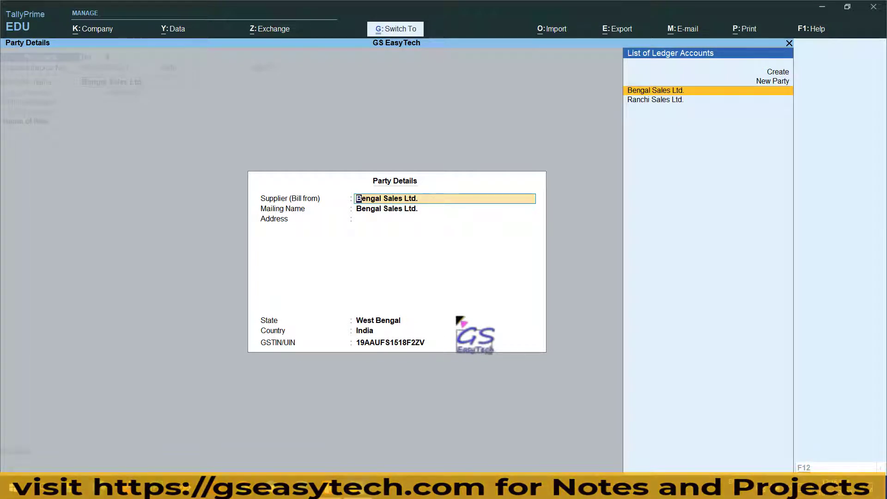
key(ctrl+a)
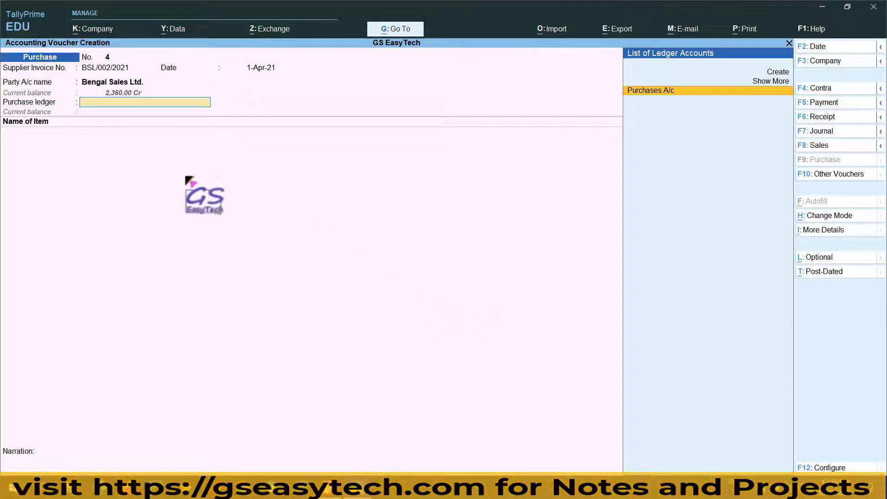
key(Return)
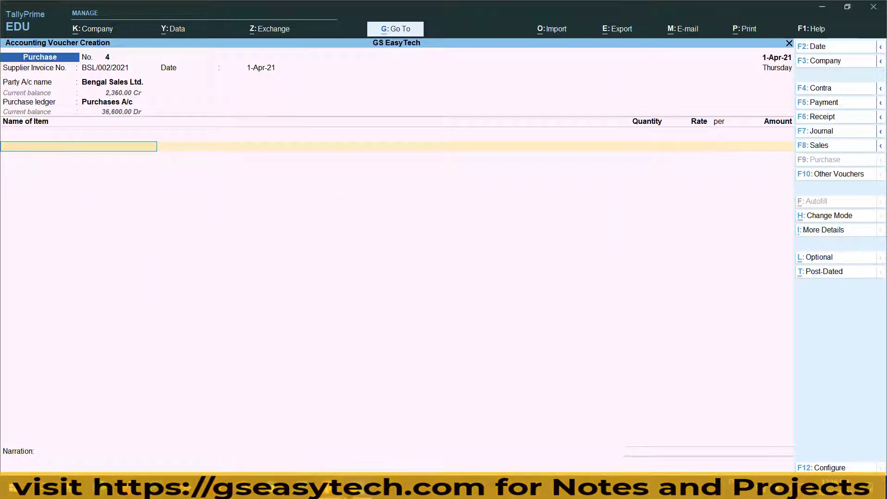
Check the item lines on the interstate invoice in Nitro Pro, then add Keyboard Normal (Intex) to the purchase voucher in TallyPrime.
mouse_move(327, 486)
click(326, 406)
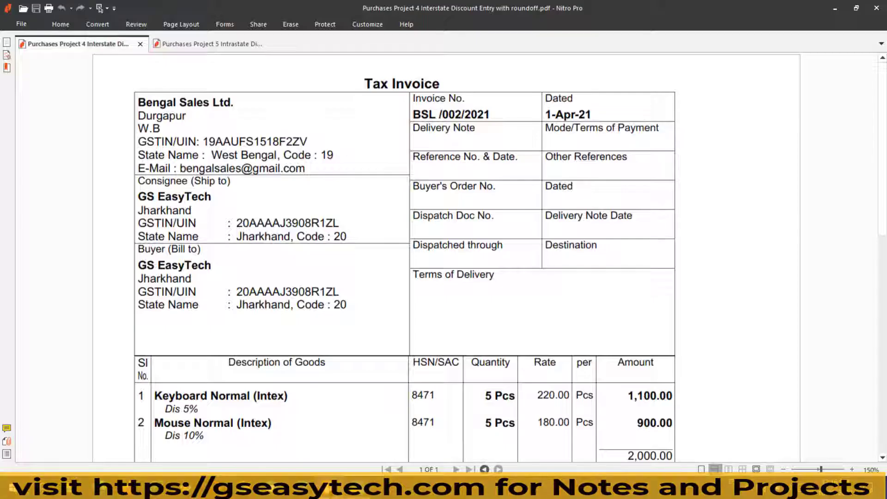
scroll(325, 324, down, 3)
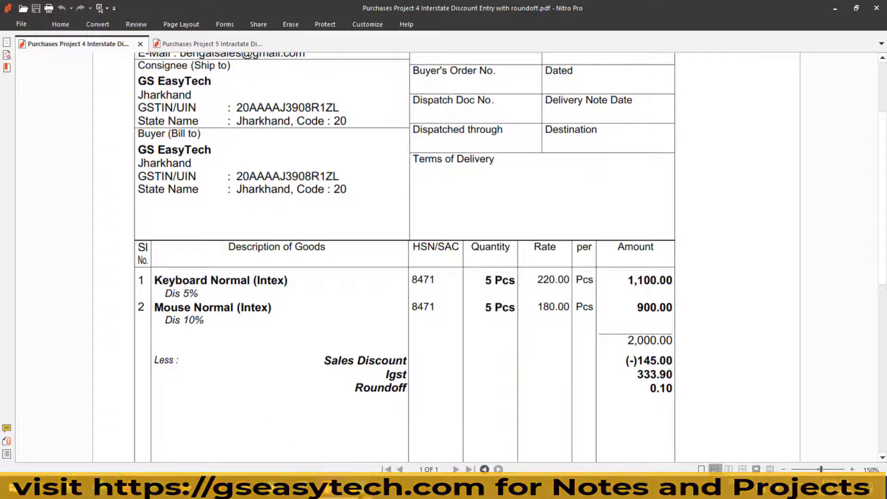
click(358, 488)
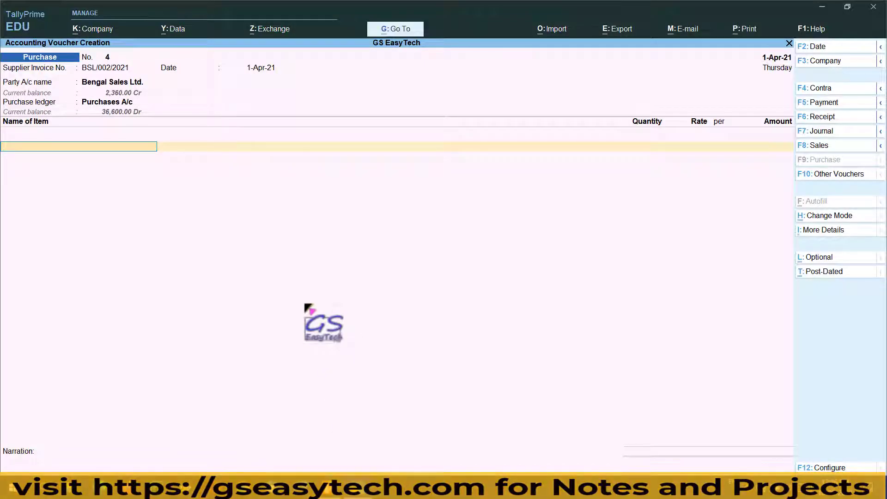
text(K)
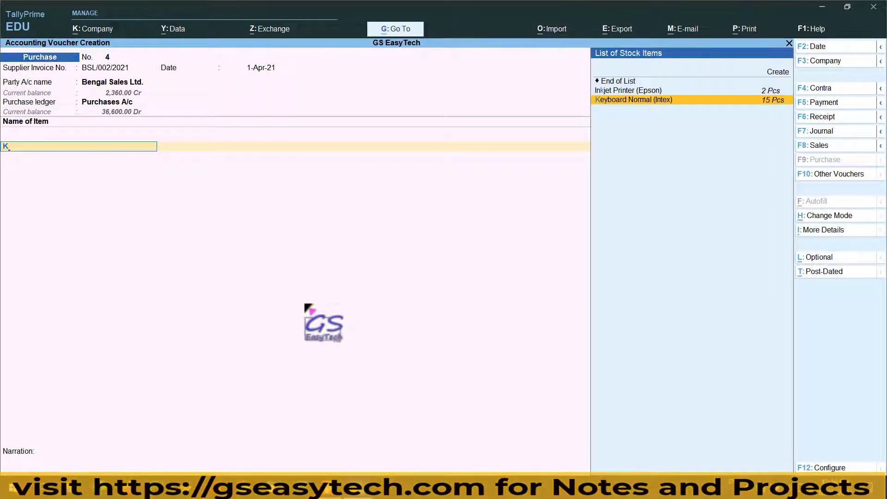
key(Return)
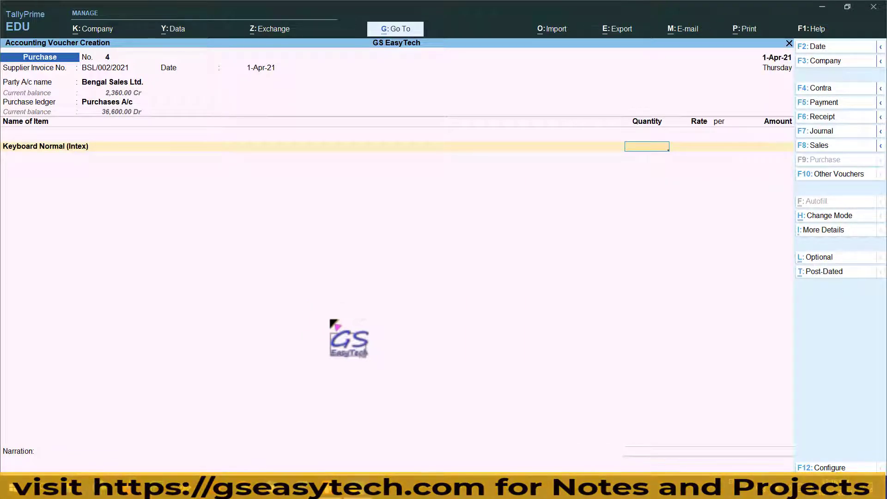
Enter 5 Pcs of Keyboard Normal (Intex) at a rate of 220.00, matching the invoice in Nitro Pro.
key(alt+Tab)
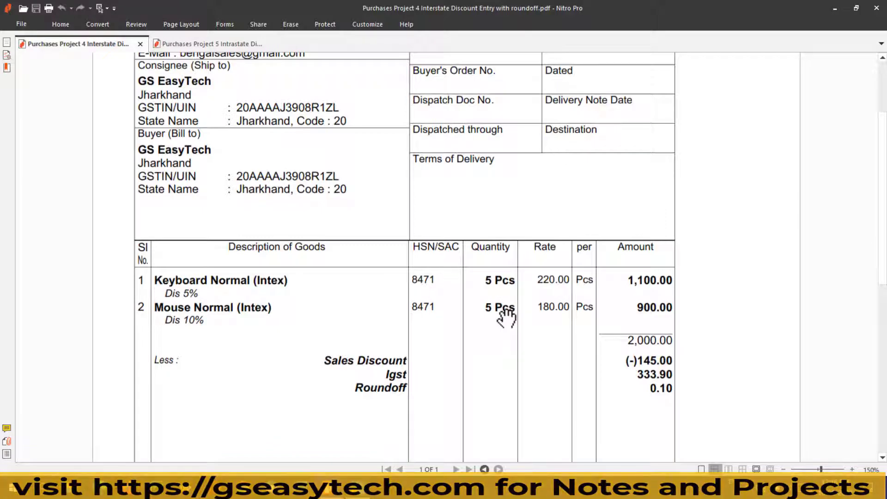
key(alt+Tab)
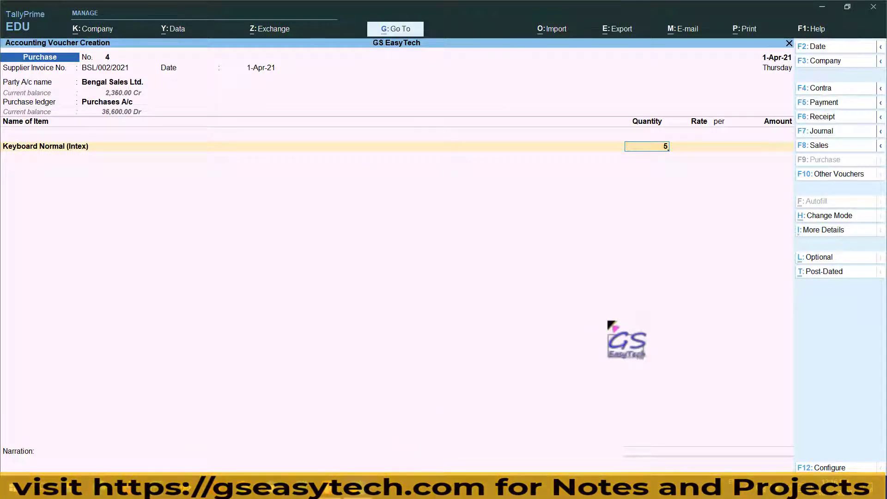
text(5)
key(Return)
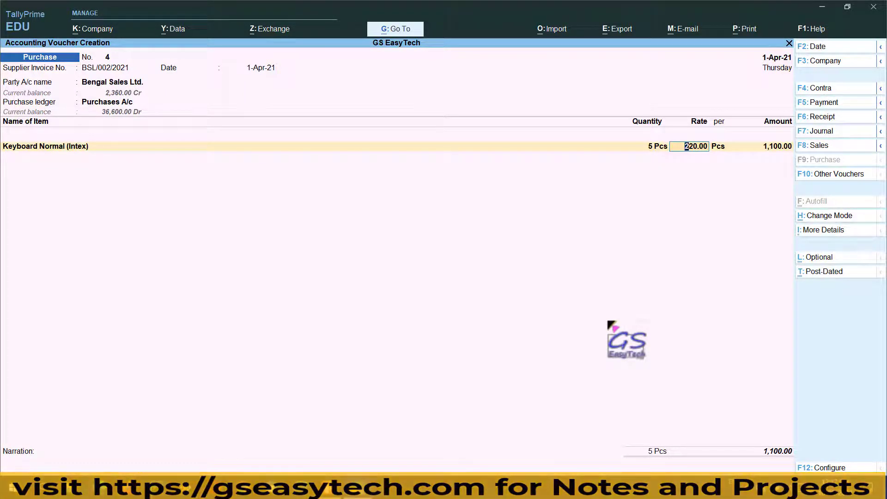
key(Return)
key(Return)
key(Return)
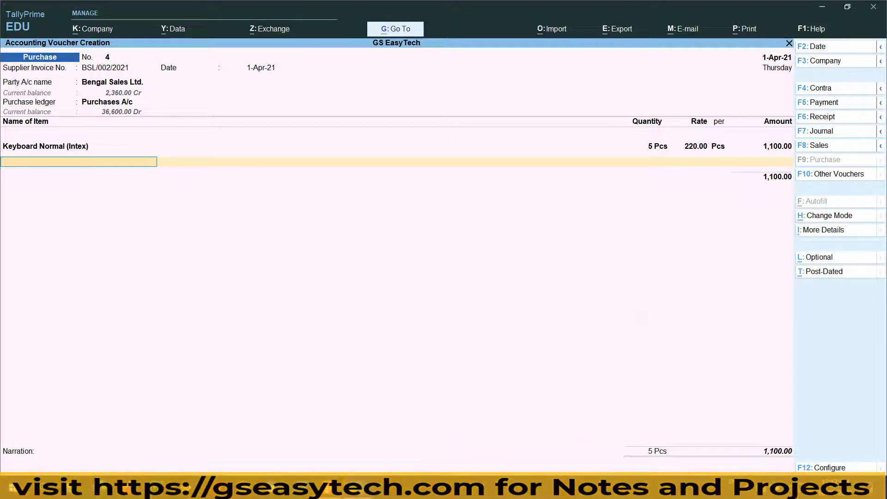
Check the item discounts and the sales discount line on the interstate invoice in Nitro Pro, then return to TallyPrime.
key(alt+Tab)
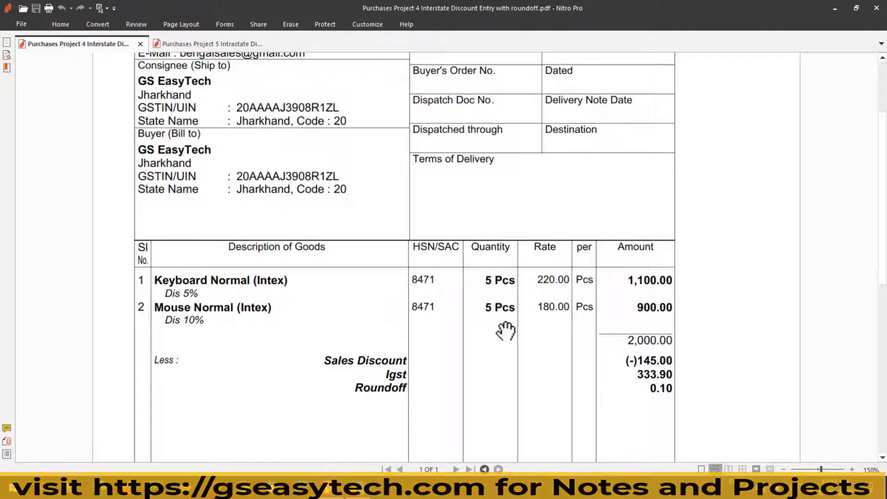
scroll(505, 338, down, 1)
scroll(505, 339, down, 2)
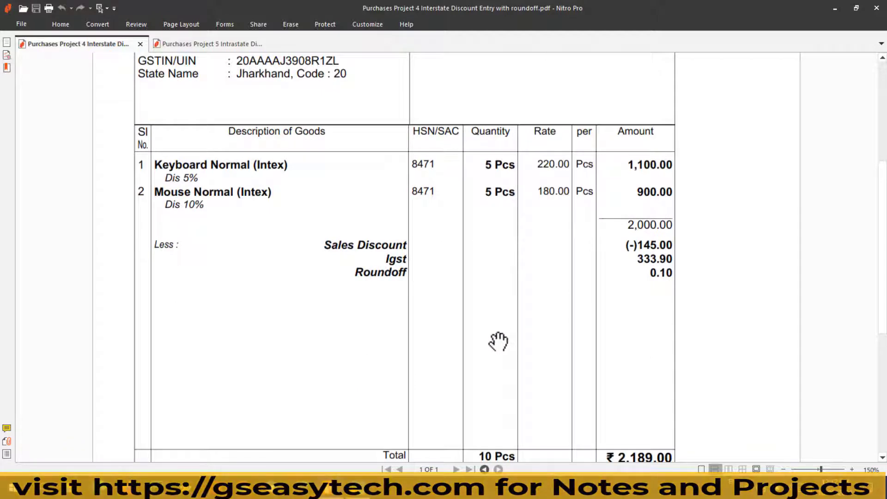
scroll(446, 412, up, 5)
key(alt+Tab)
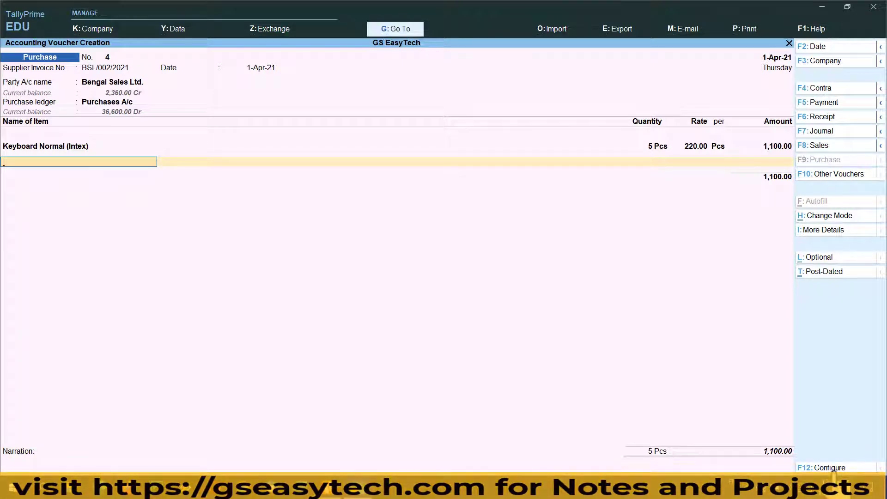
Set Provide Cash/Trade Discount to Yes in the purchase voucher configuration and save it.
click(829, 468)
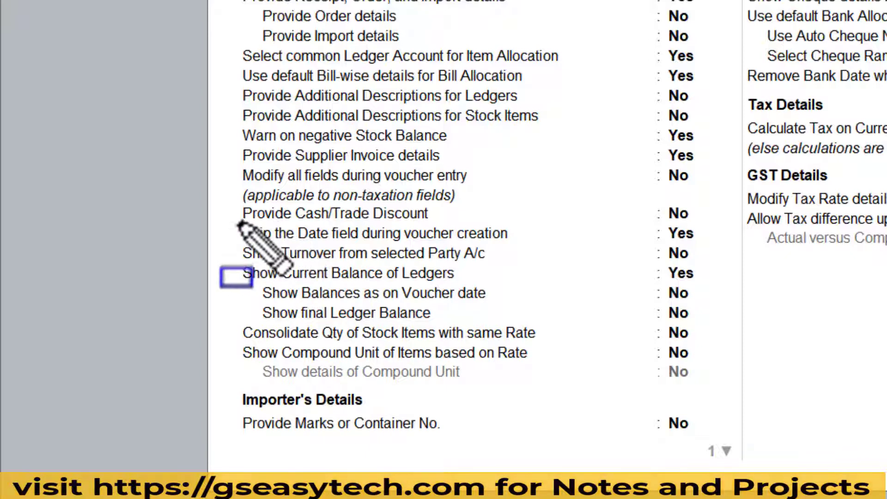
mouse_move(226, 204)
mouse_down()
mouse_move(594, 279)
mouse_move(702, 224)
mouse_up()
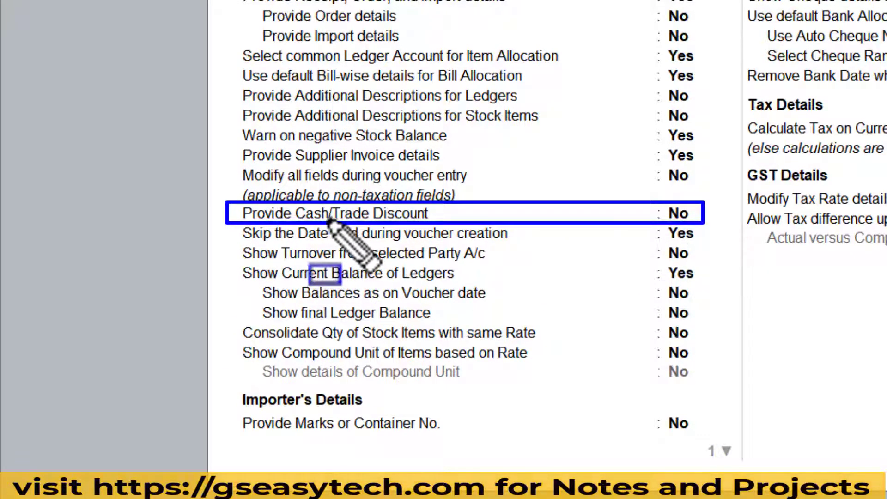
key(Escape)
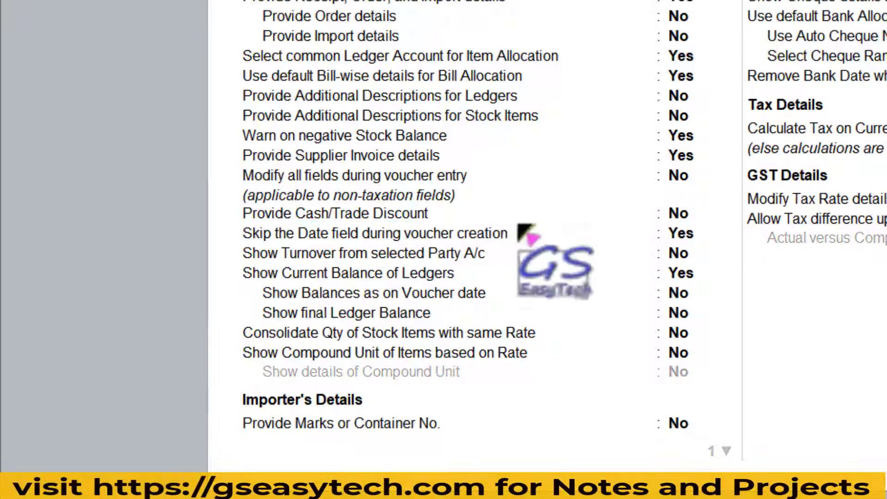
click(679, 213)
key(y)
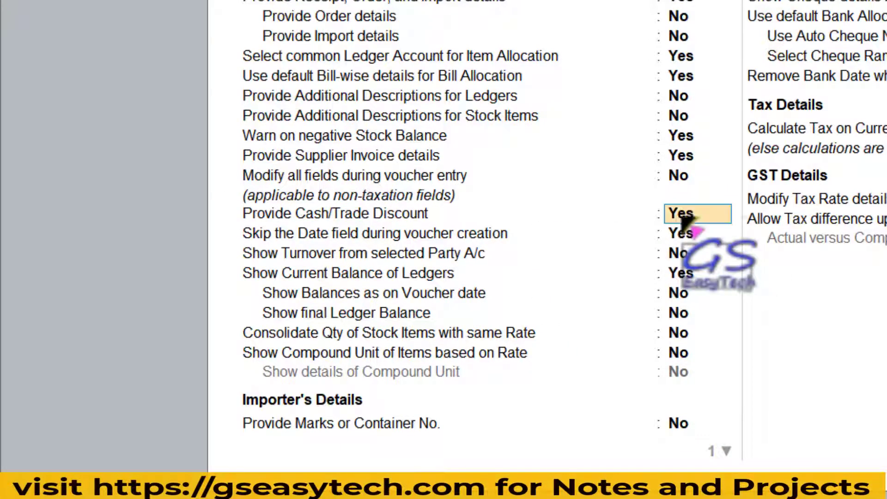
click(706, 232)
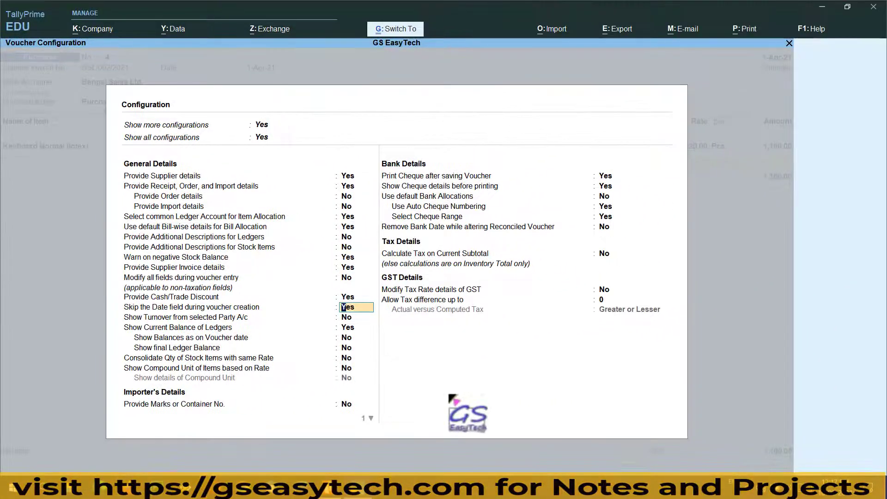
key(ctrl+a)
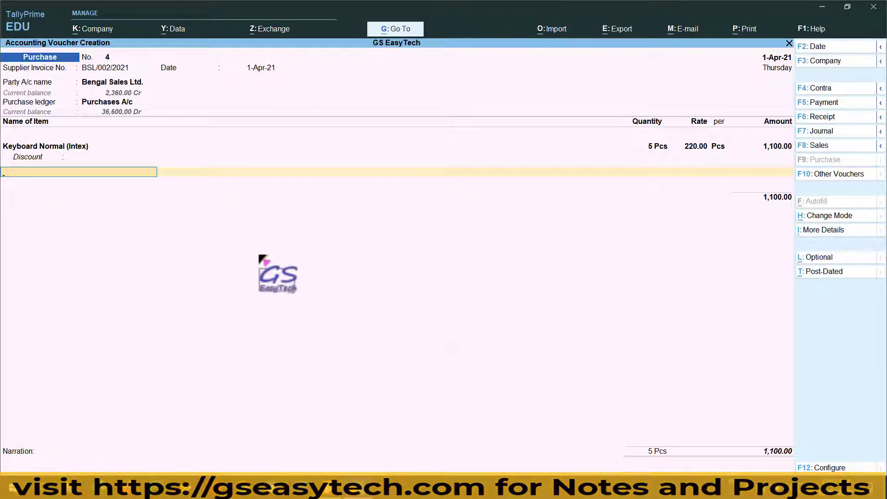
key(ctrl+shift+d)
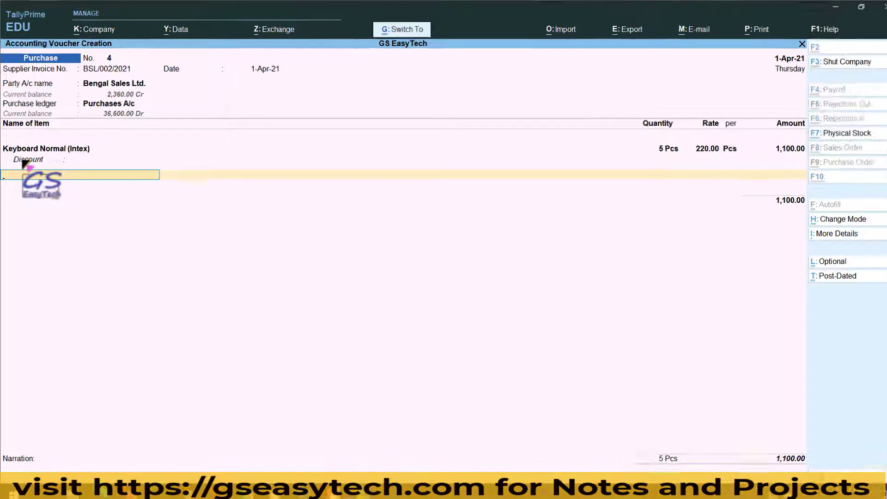
drag(1, 172, 17, 181)
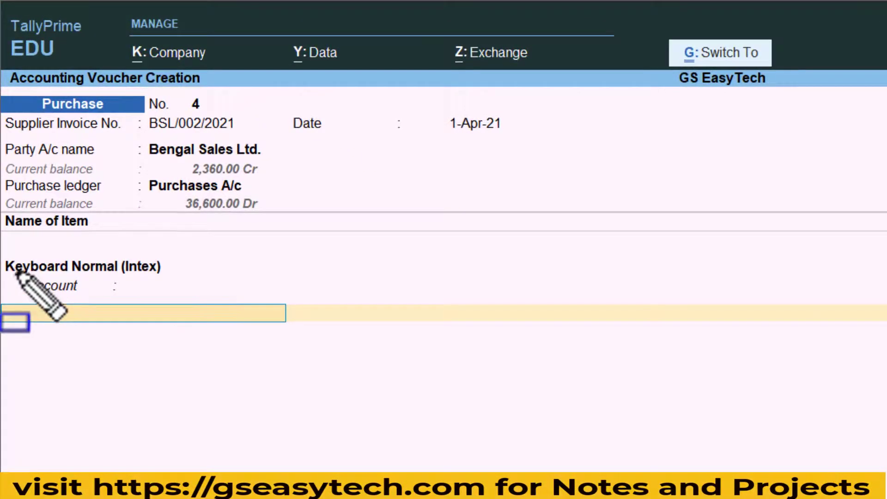
drag(17, 272, 228, 299)
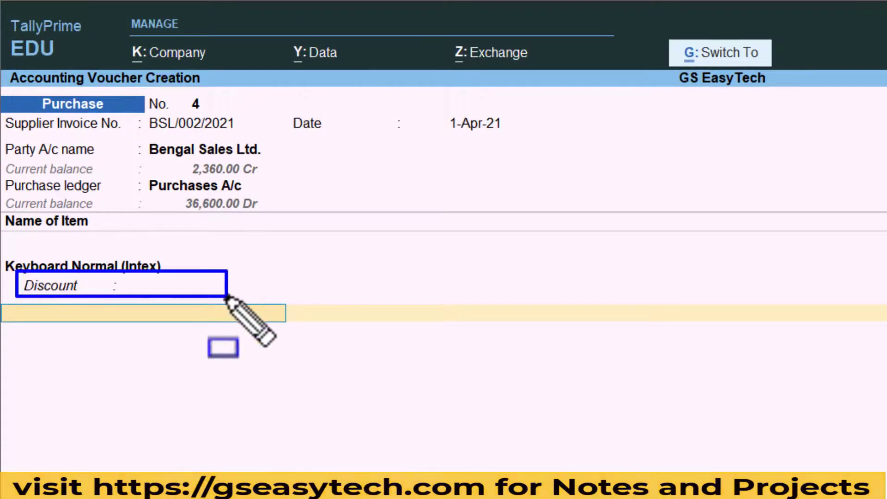
key(Escape)
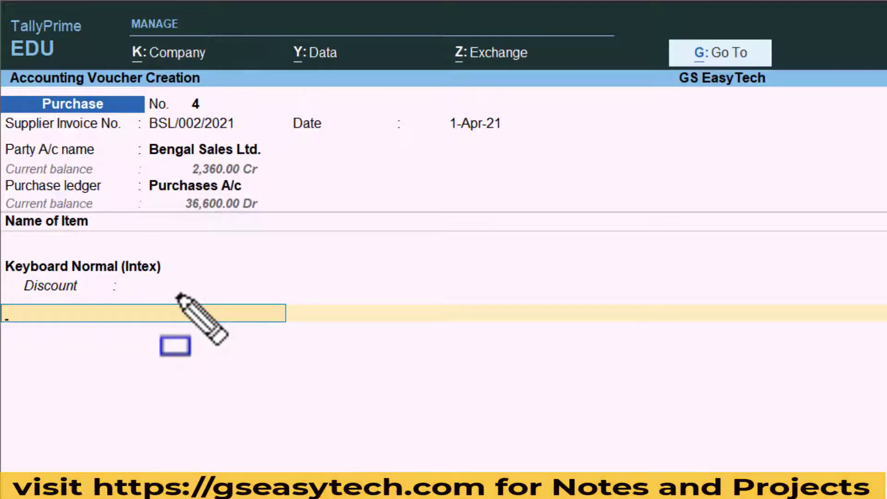
Check the keyboard's discount on the interstate invoice in Nitro Pro, then apply a 5% discount to Keyboard Normal (Intex) in TallyPrime.
key(BackSpace)
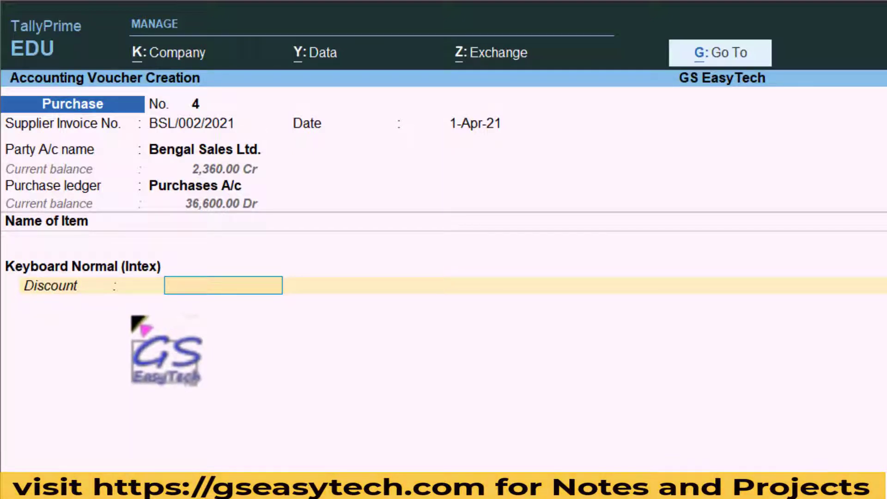
key(BackSpace)
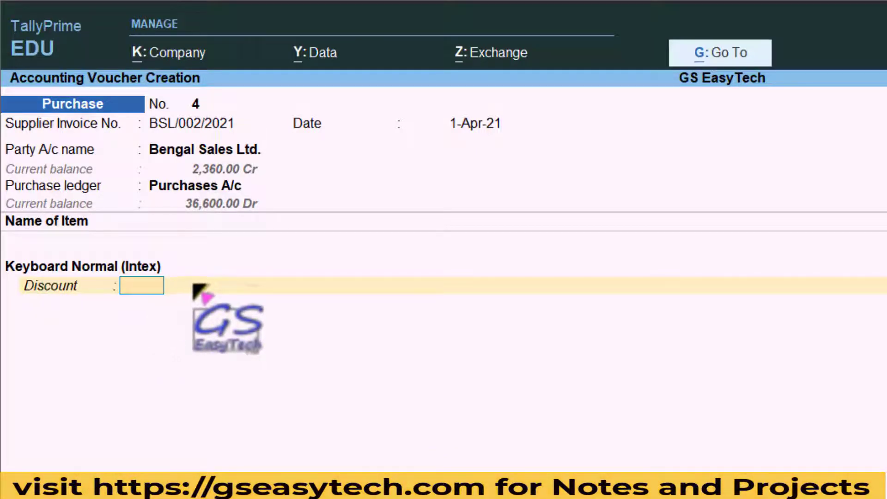
key(Return)
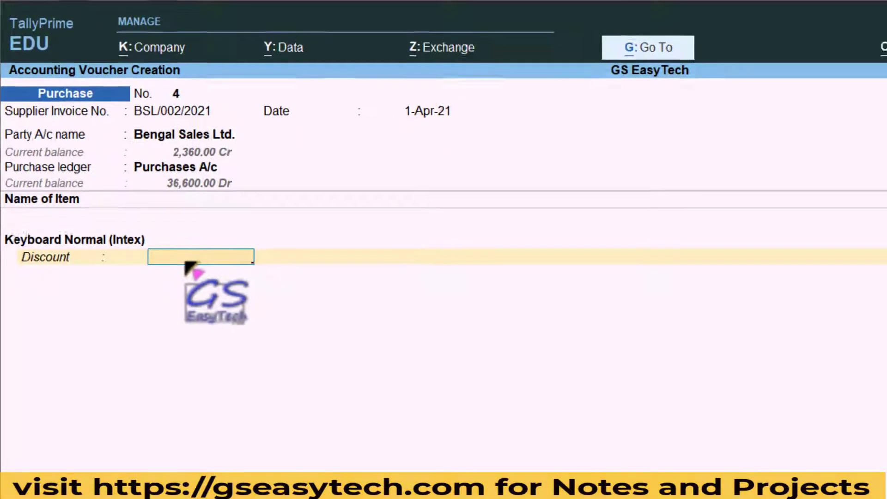
key(alt+Tab)
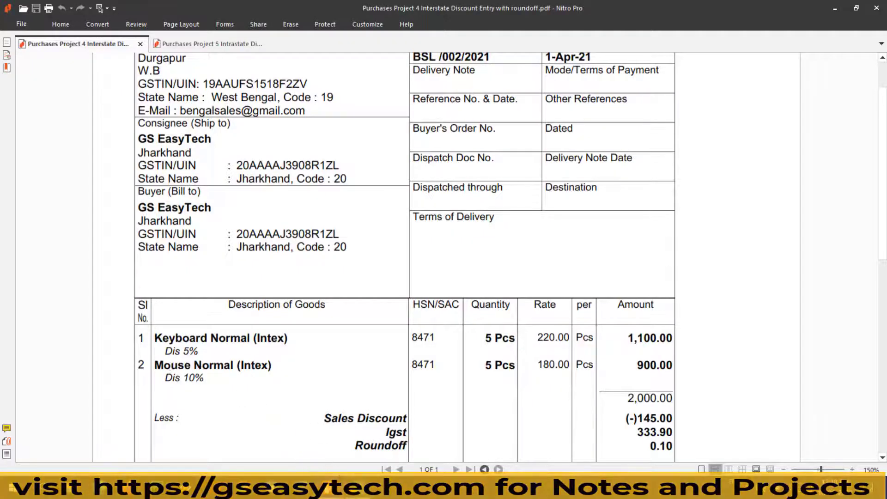
key(alt+Tab)
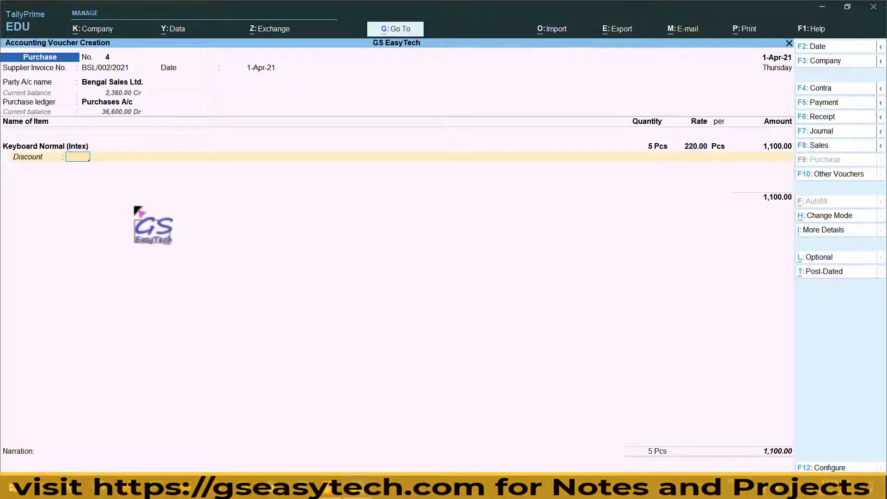
text(5)
key(Return)
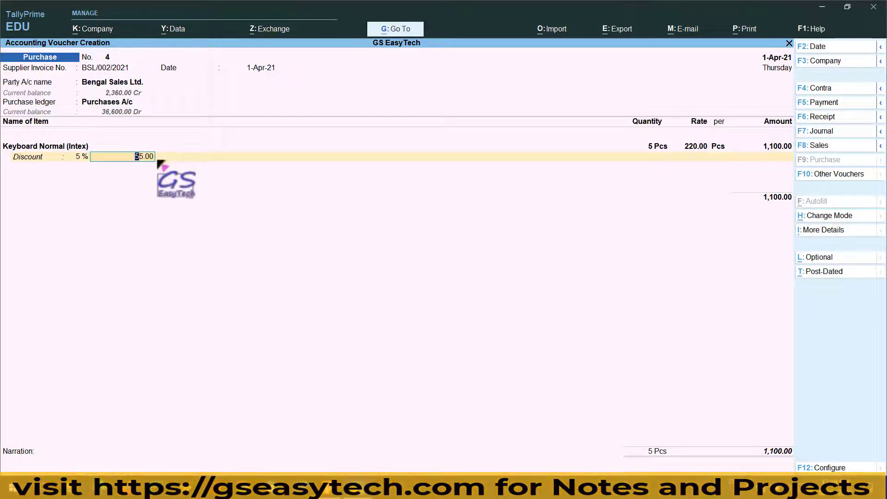
key(ctrl)
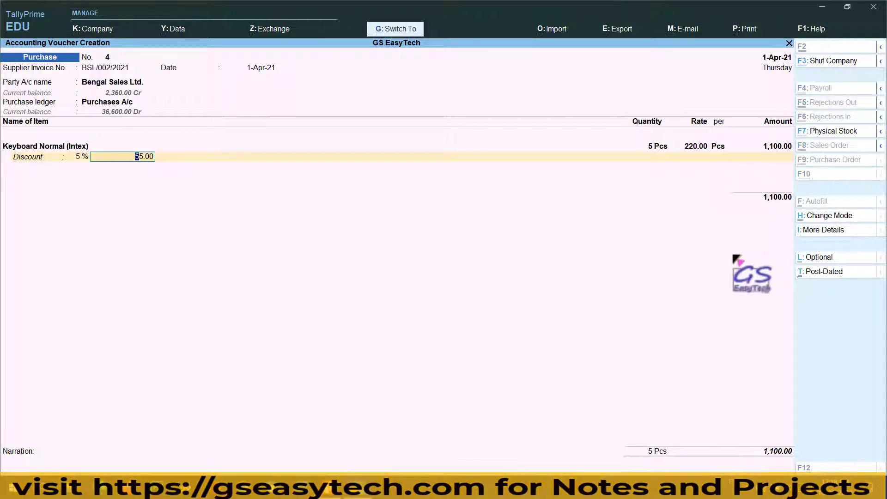
mouse_move(716, 165)
mouse_down()
mouse_move(782, 338)
mouse_move(776, 321)
mouse_move(794, 321)
mouse_up()
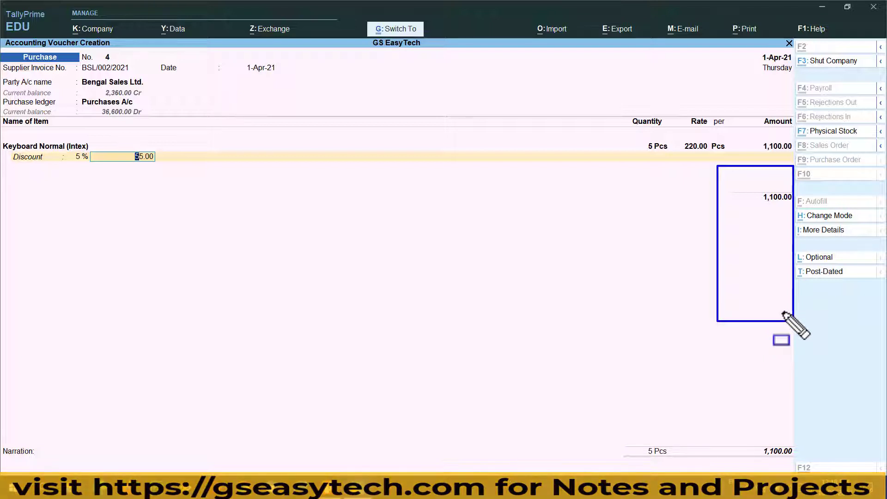
key(Escape)
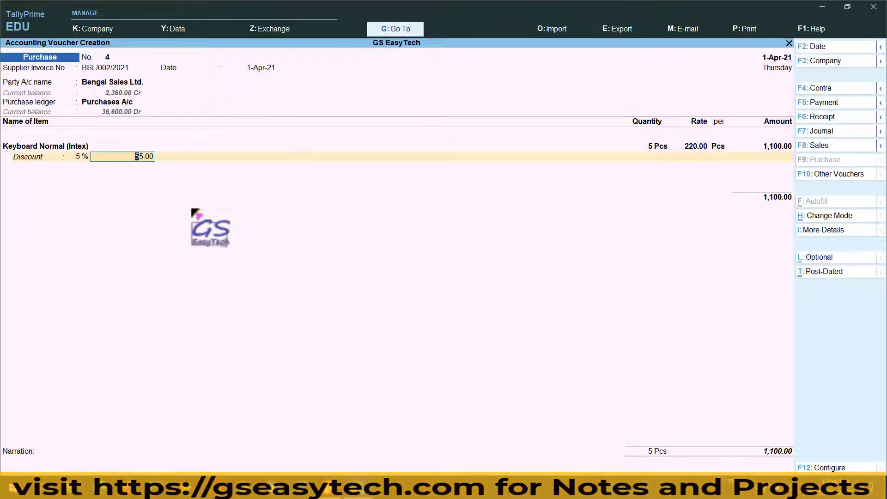
key(Return)
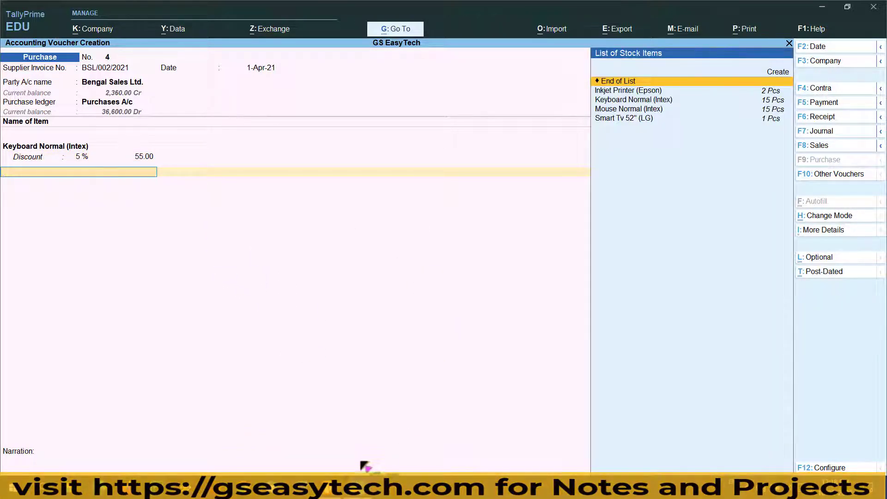
Check the second item on the invoice in Nitro Pro, then add 5 Pcs of Mouse Normal (Intex) at 180.00 to the TallyPrime voucher.
key(alt+Tab)
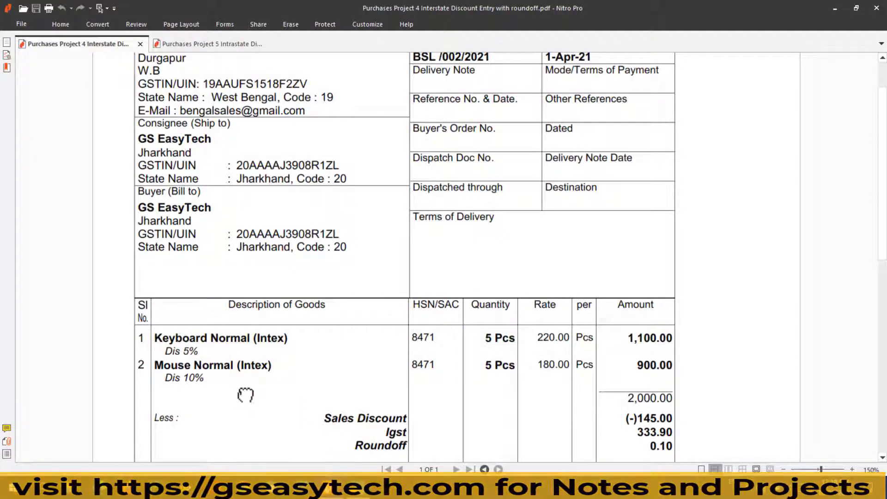
drag(245, 395, 246, 266)
key(alt+Tab)
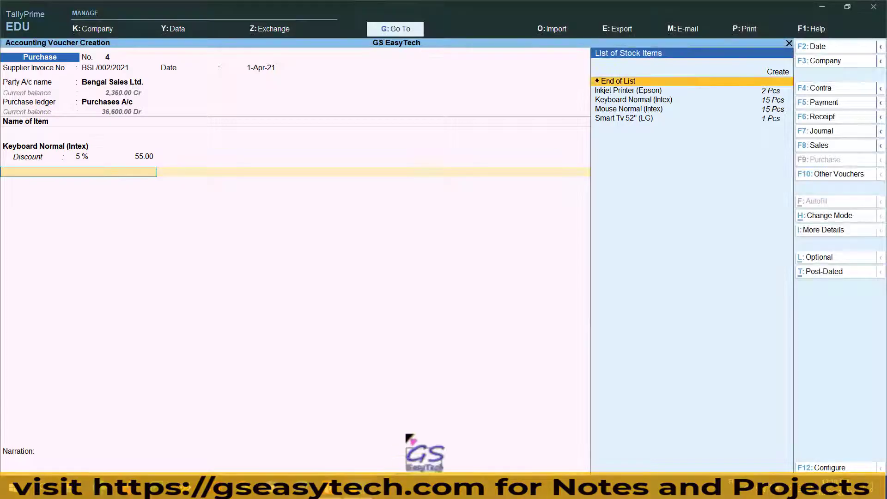
click(618, 110)
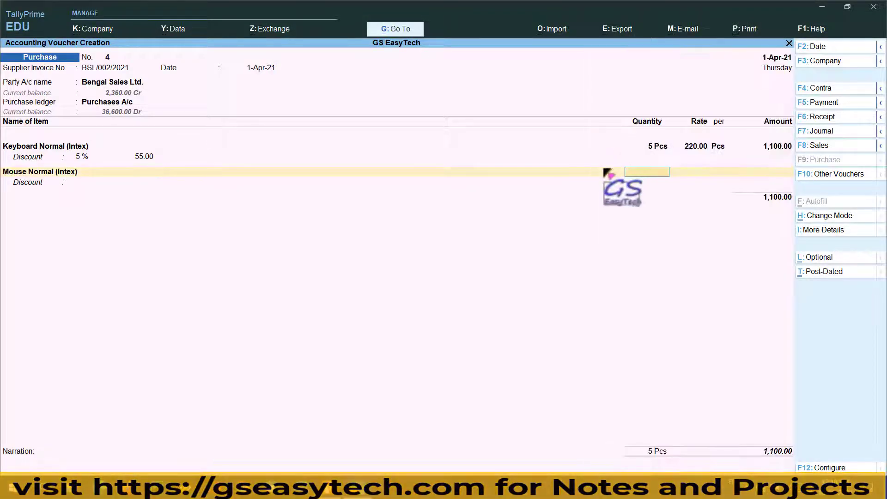
key(Return)
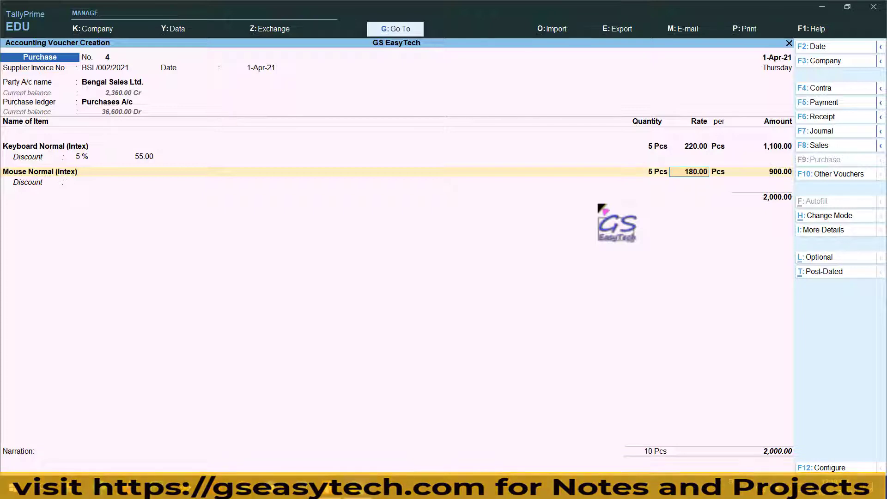
key(Return)
key(Return)
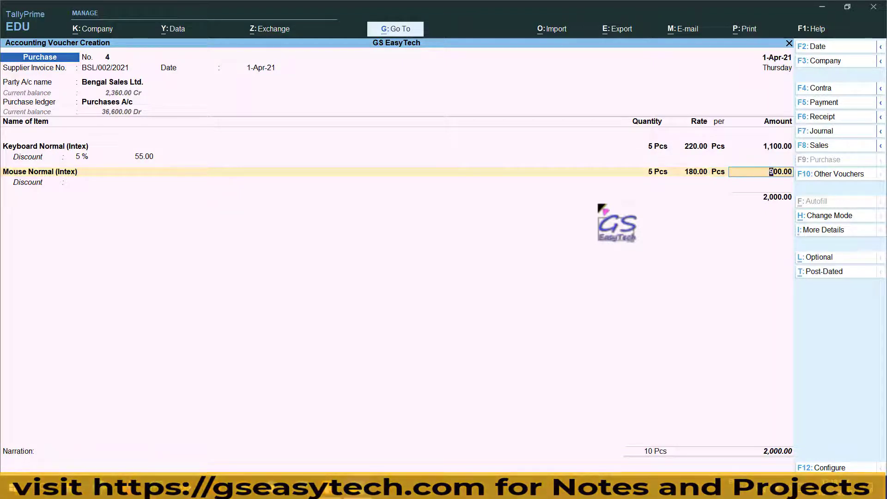
key(Return)
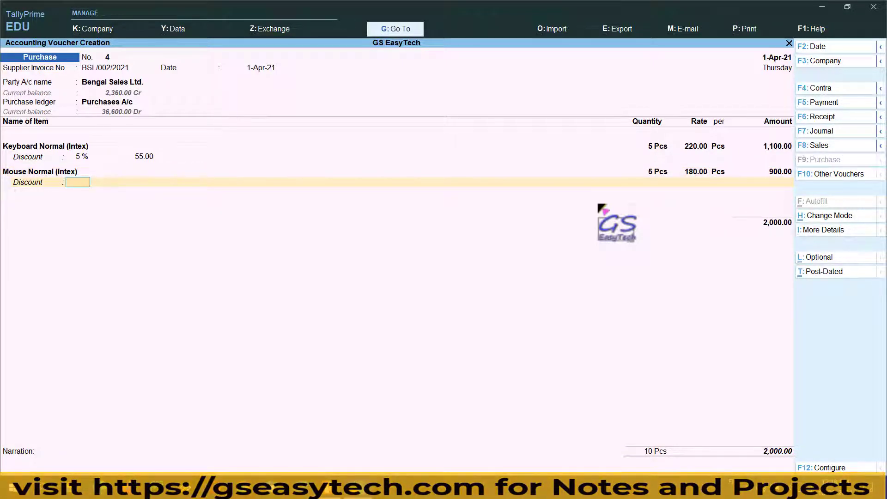
Check the mouse's discount on the invoice in Nitro Pro, then apply a 10% discount to Mouse Normal (Intex) in TallyPrime.
key(alt+Tab)
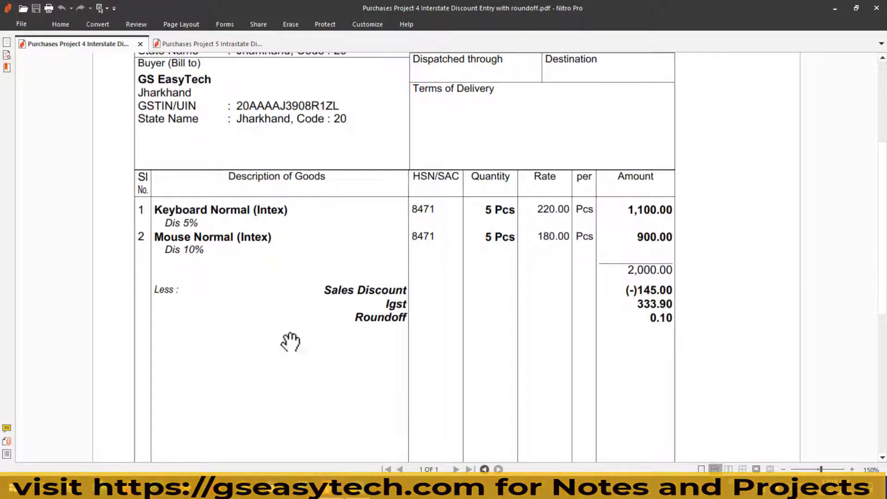
key(alt+Tab)
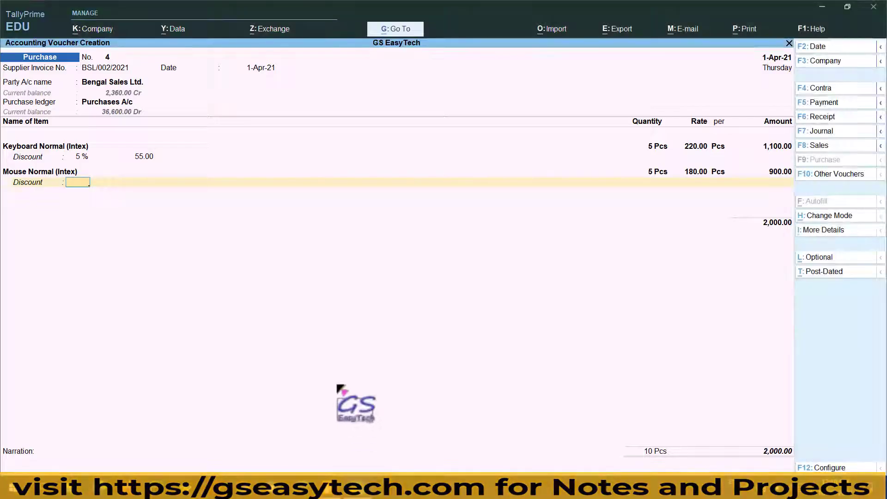
text(10)
key(Return)
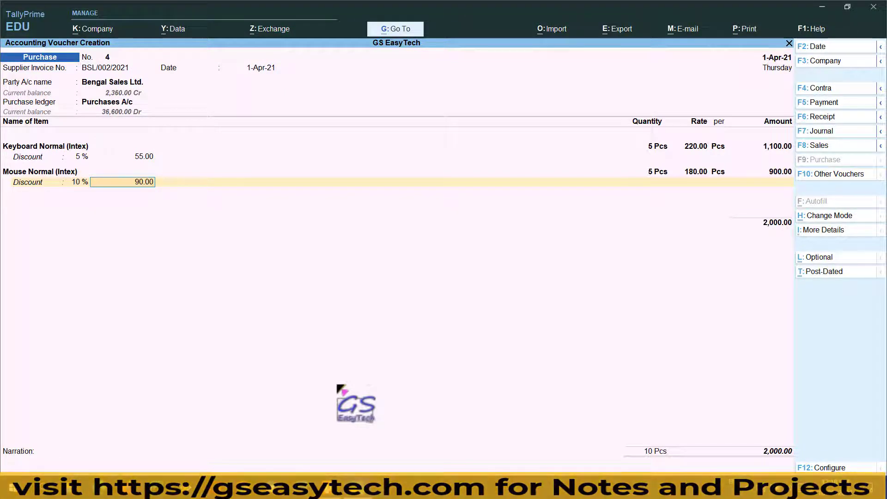
key(Return)
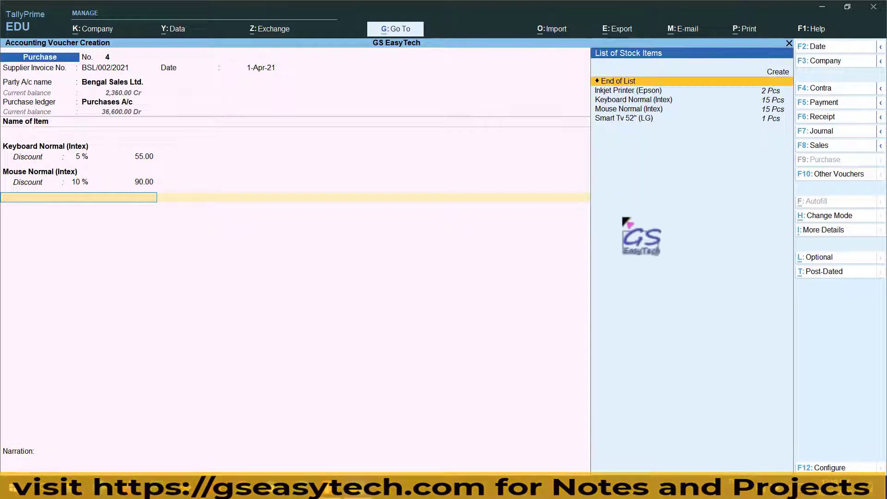
End the item list and add the Purchases Discount ledger to the voucher, accepting its calculated amount.
key(Return)
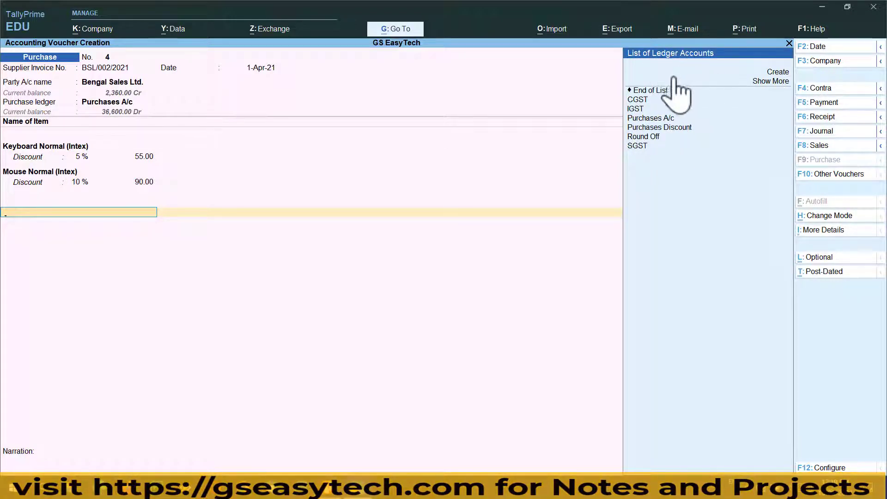
click(676, 129)
key(Return)
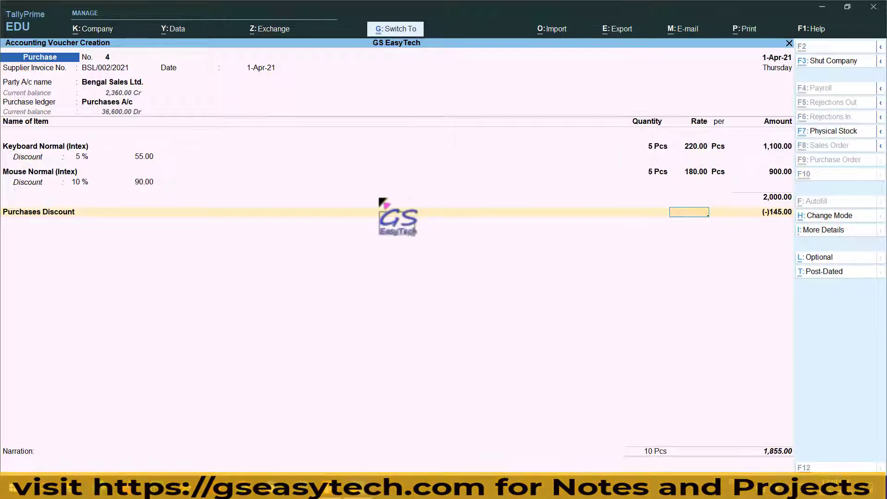
drag(120, 141, 167, 195)
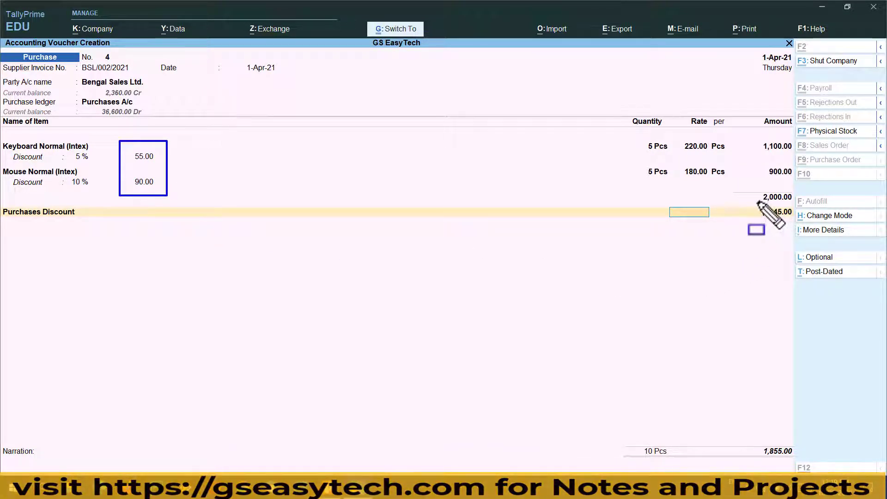
drag(758, 202, 795, 224)
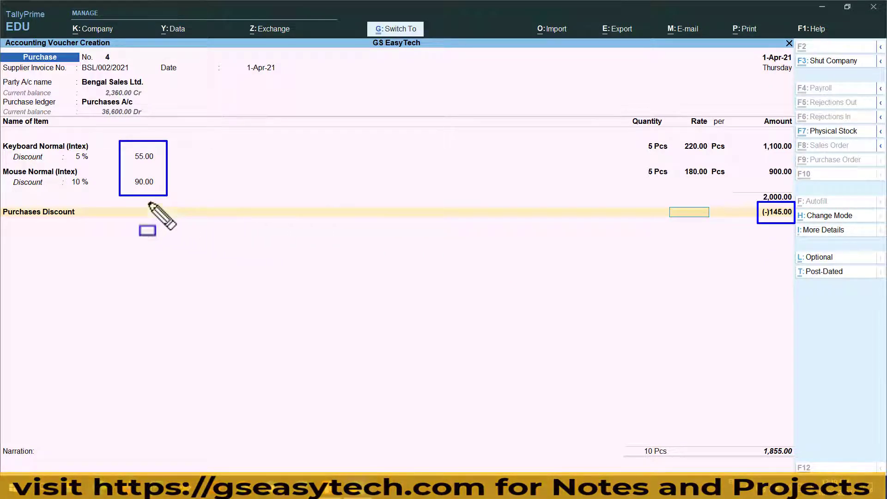
drag(6, 152, 97, 165)
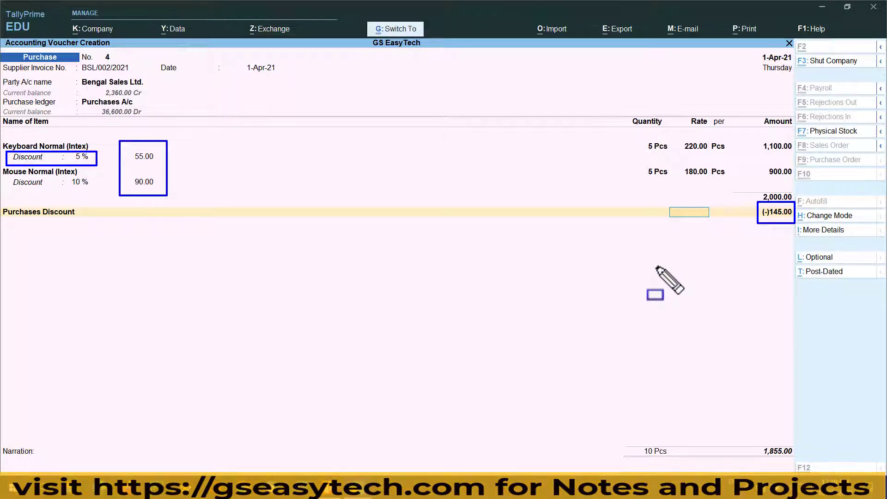
key(Escape)
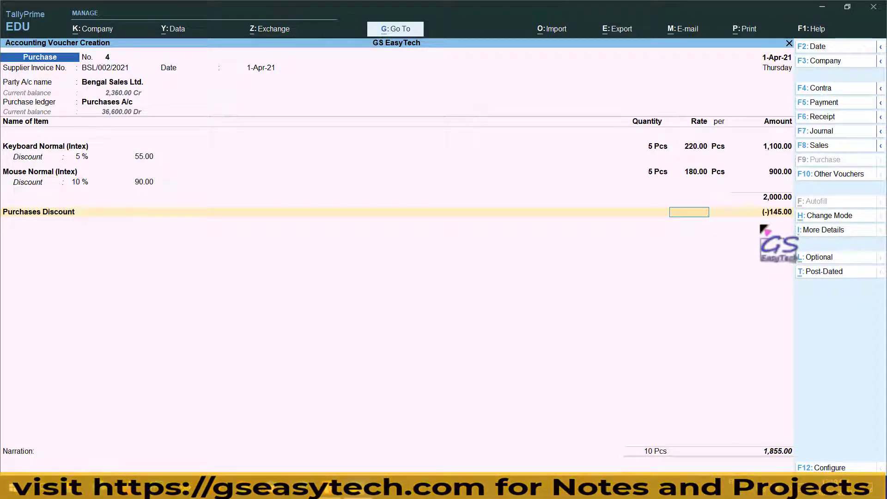
key(Return)
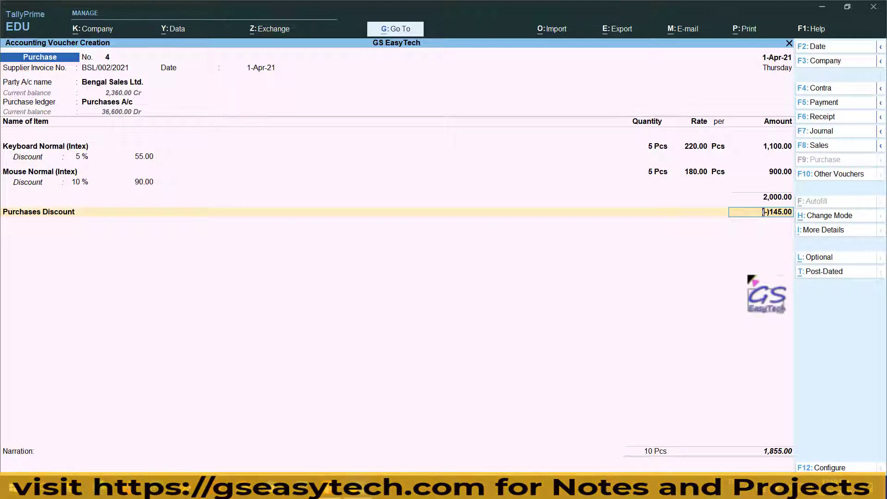
key(Return)
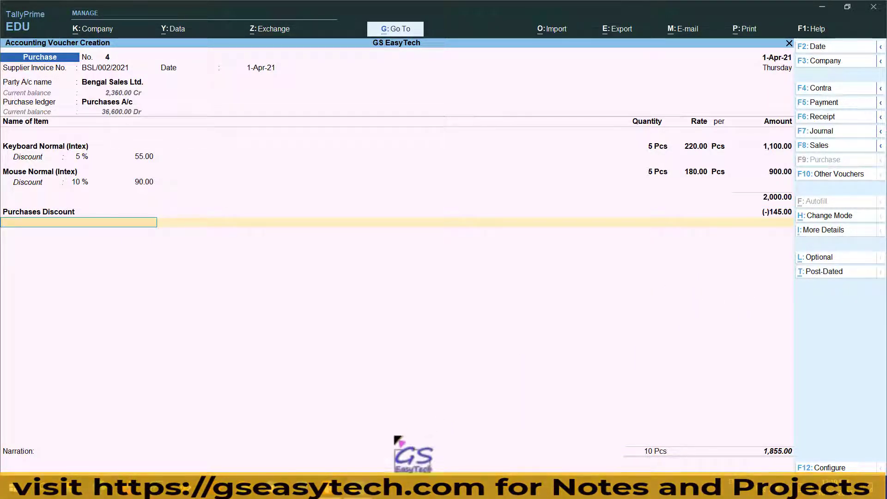
Check the tax line on the invoice in Nitro Pro, then add the IGST ledger to the TallyPrime voucher with its calculated amount.
click(329, 488)
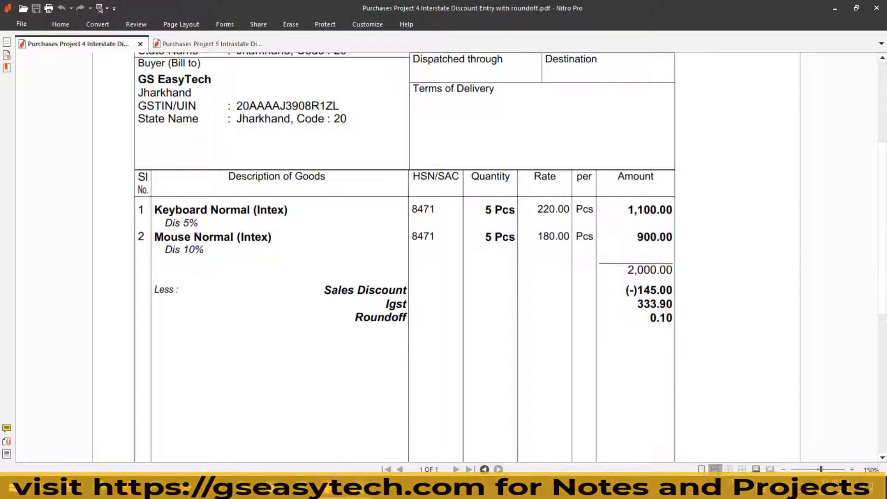
click(358, 488)
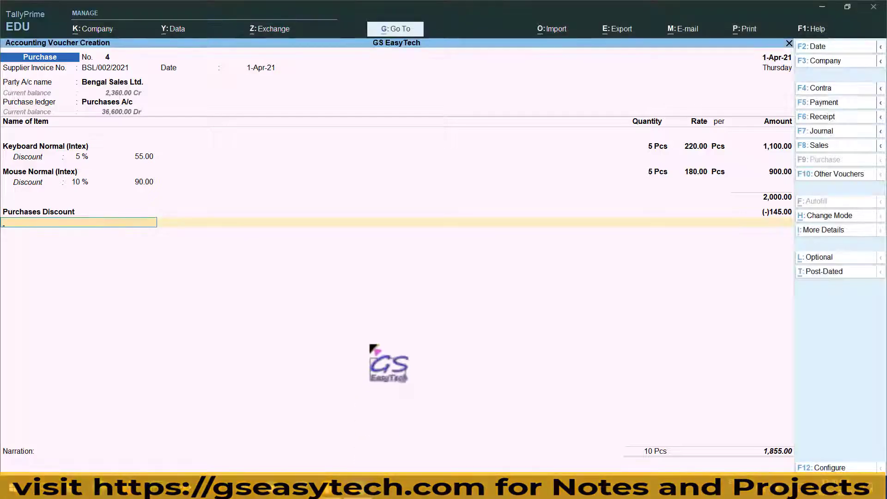
text(I)
key(Return)
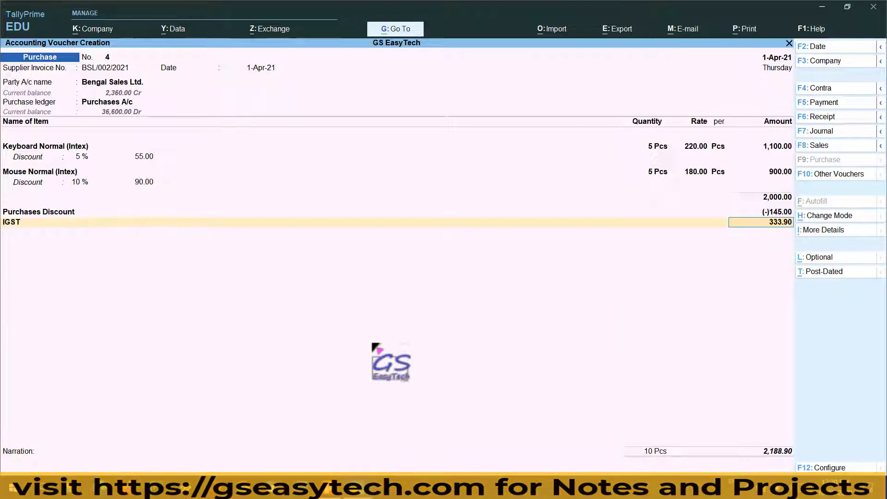
key(Return)
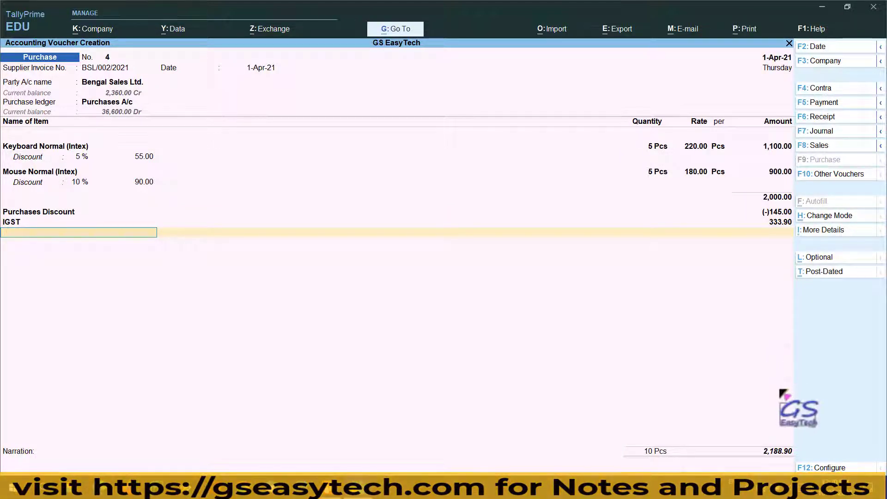
Add the Round Off ledger below IGST in the purchase voucher.
key(ctrl)
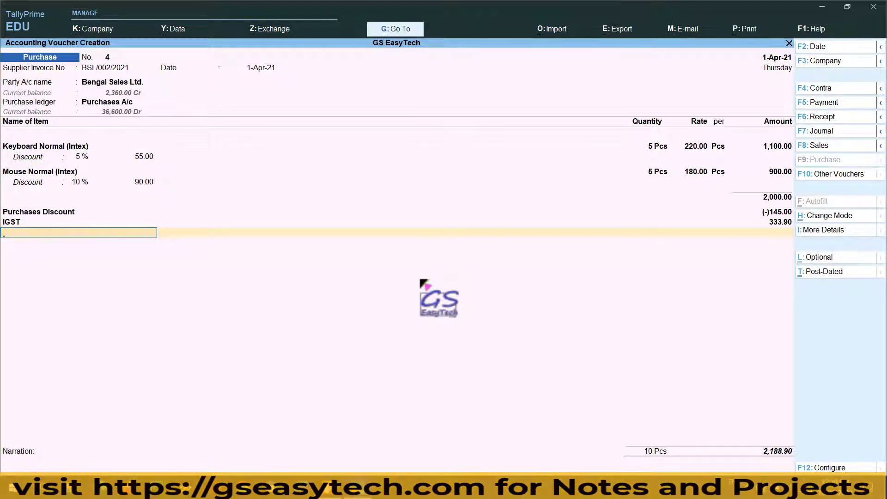
key(space)
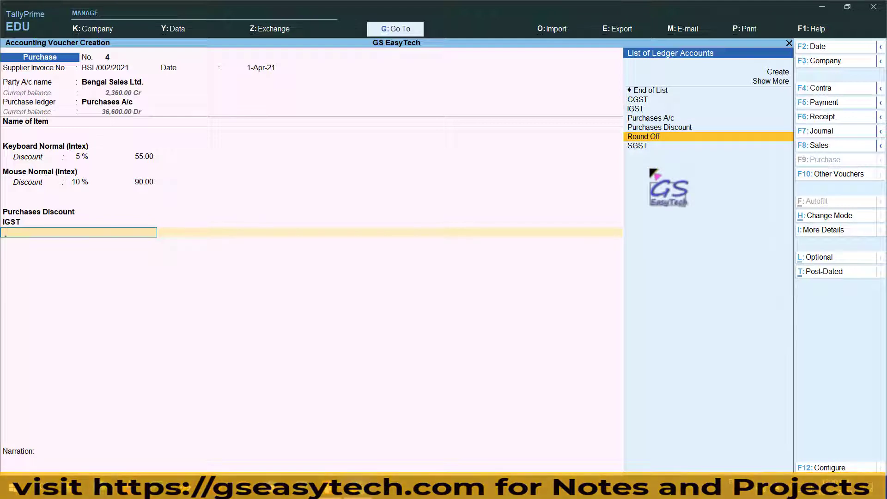
click(647, 137)
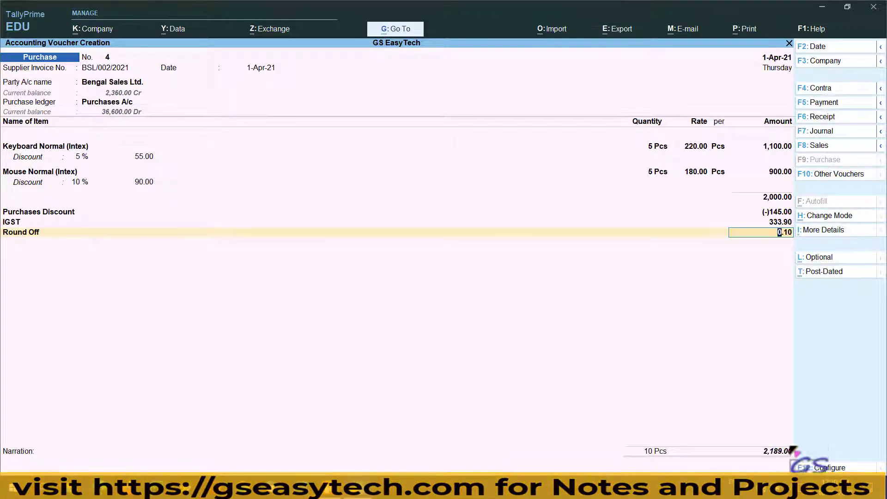
Accept the Round Off amount of 0.10, leave the narration blank and save the Bengal Sales Ltd. purchase voucher.
key(Return)
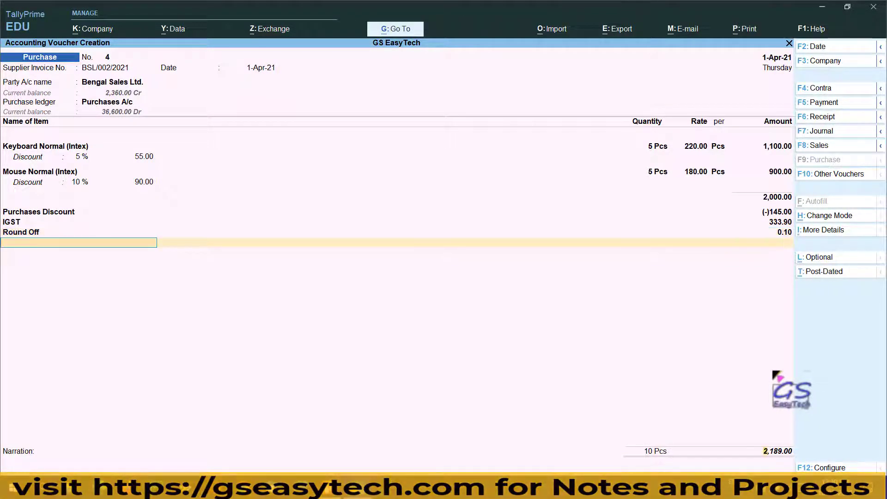
key(Return)
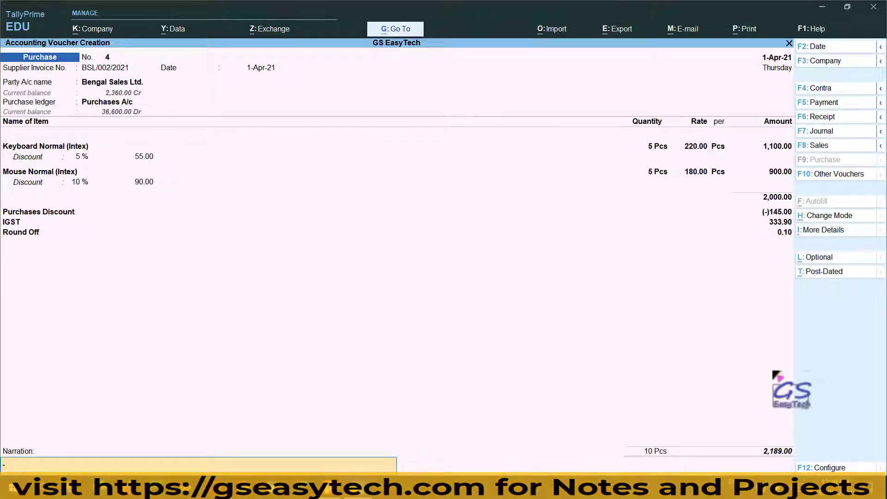
key(Return)
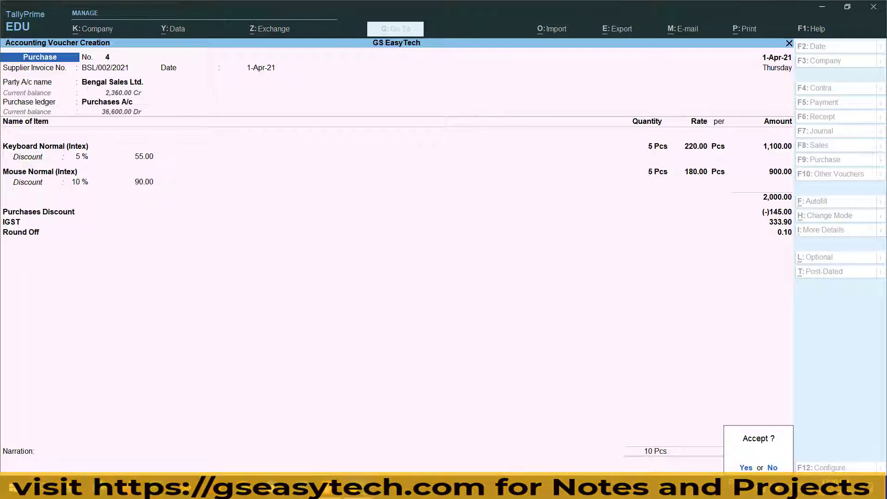
key(Return)
Switch to Nitro Pro, bring up the Purchases Project 5 intrastate invoice from its header, then return to TallyPrime.
key(alt+Tab)
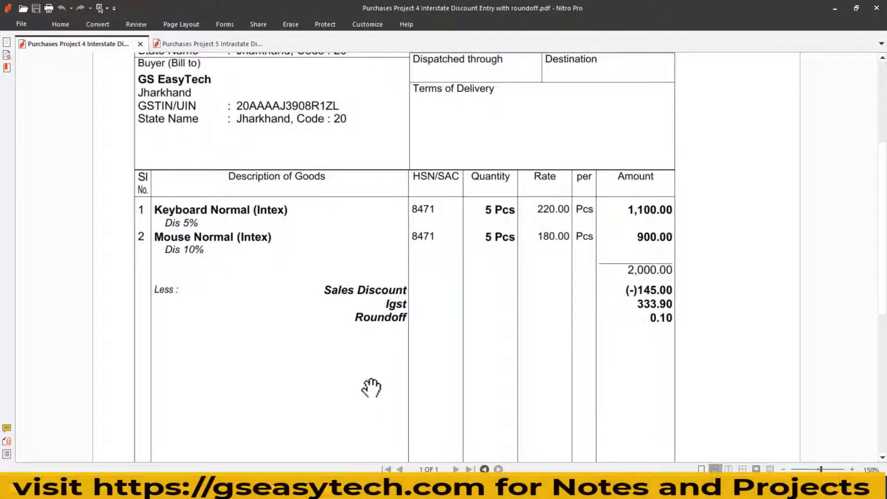
click(215, 46)
scroll(251, 119, up, 4)
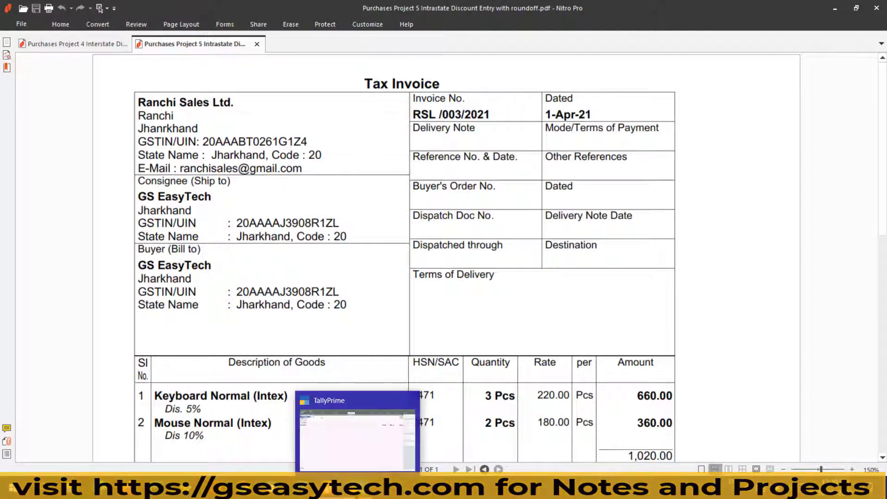
click(358, 489)
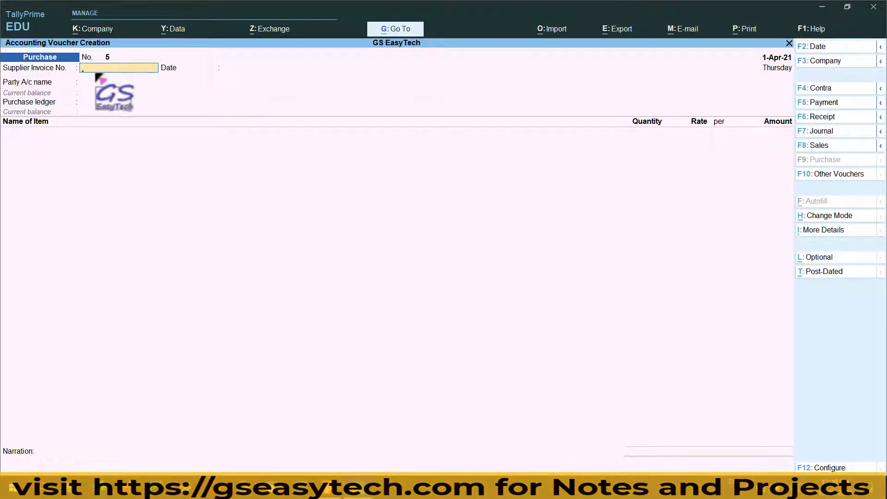
Check the invoice header in Nitro Pro, then enter supplier invoice number RSL/003/2021 dated 1-Apr-21 in the new TallyPrime purchase voucher.
key(alt+Tab)
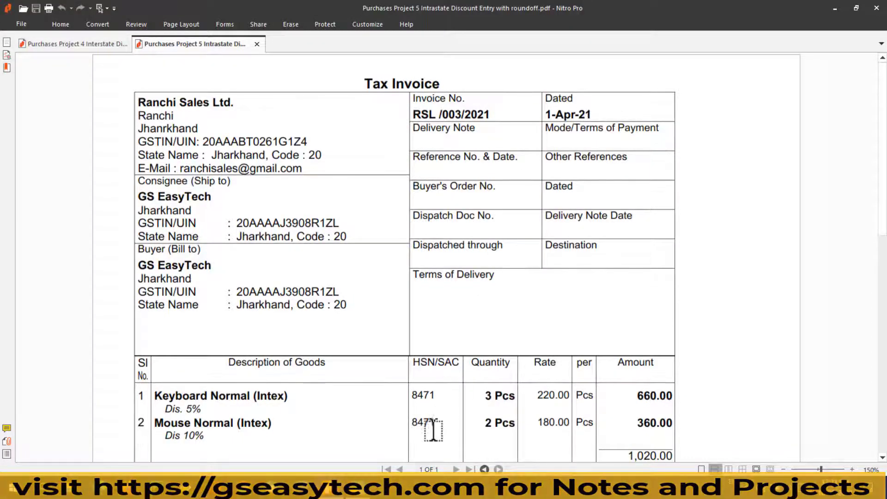
key(alt+Tab)
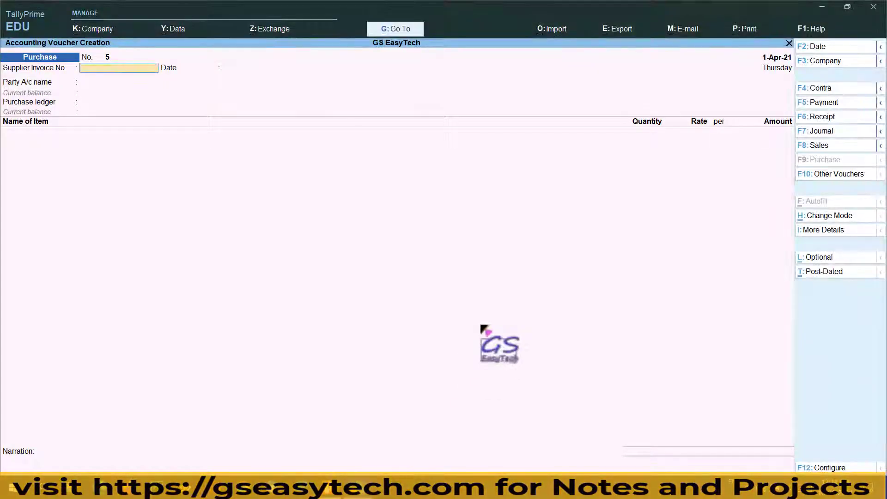
text(RSL/003/2021)
key(Return)
key(Return)
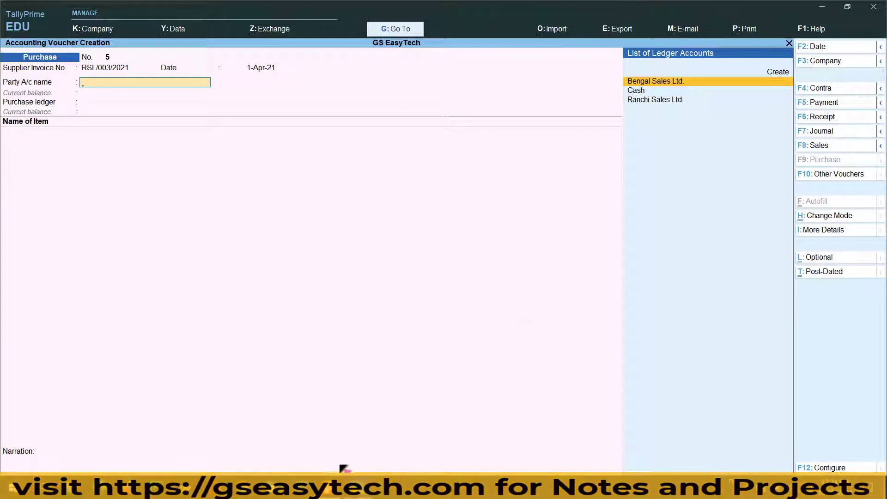
Check the supplier in Nitro Pro, then set Ranchi Sales Ltd. as party in TallyPrime with default details and Purchases A/c as purchase ledger.
key(alt+Tab)
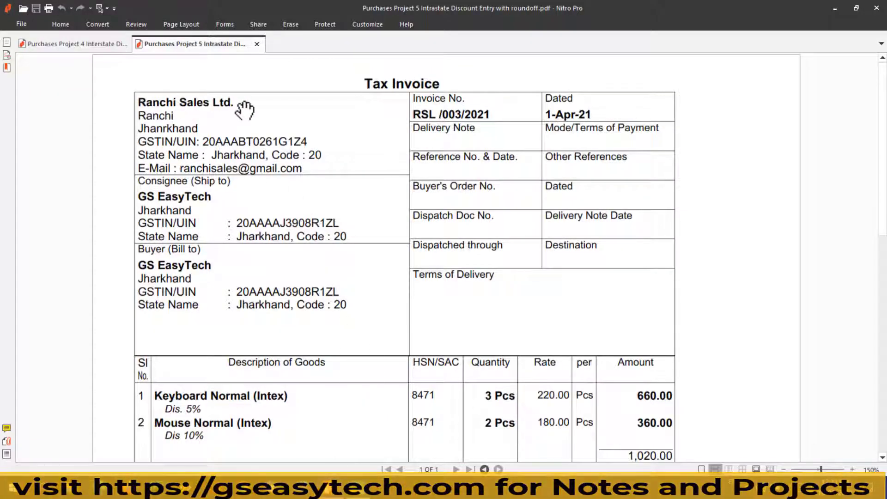
key(alt+Tab)
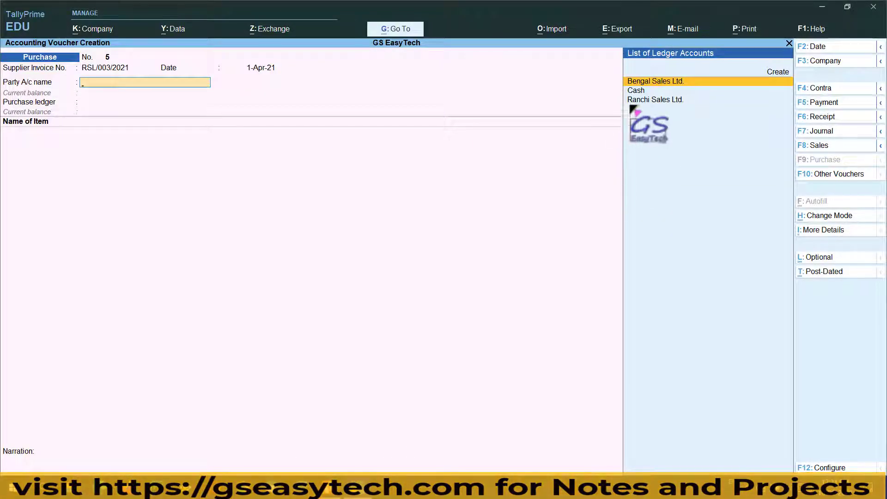
key(Return)
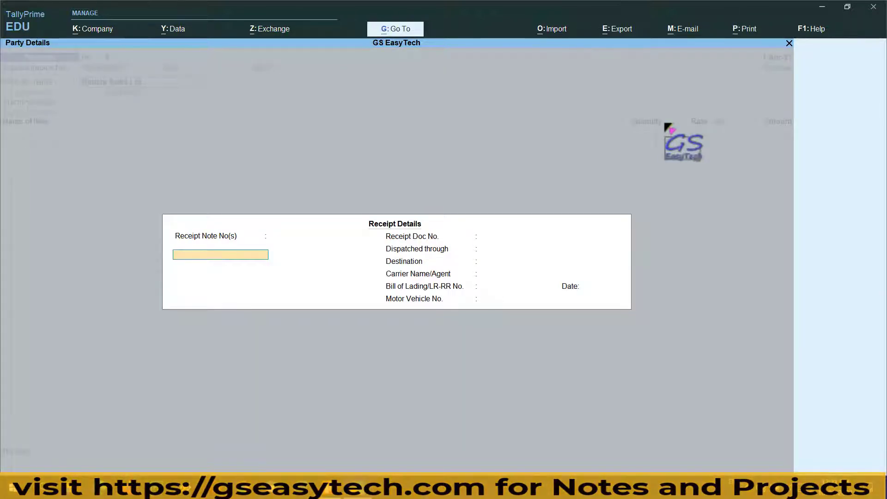
key(ctrl+a)
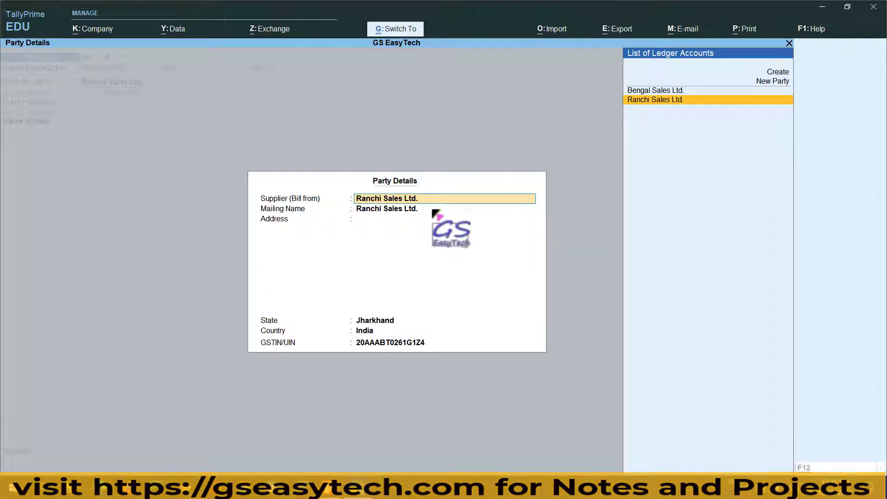
key(ctrl+a)
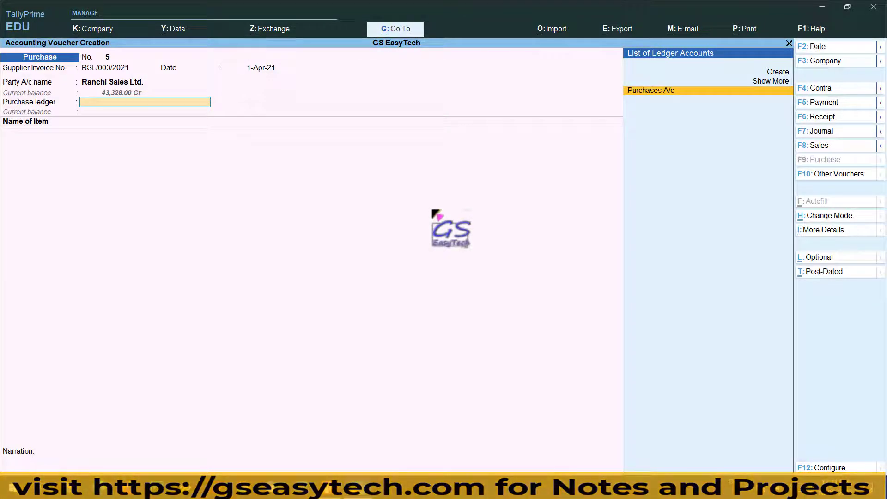
key(Return)
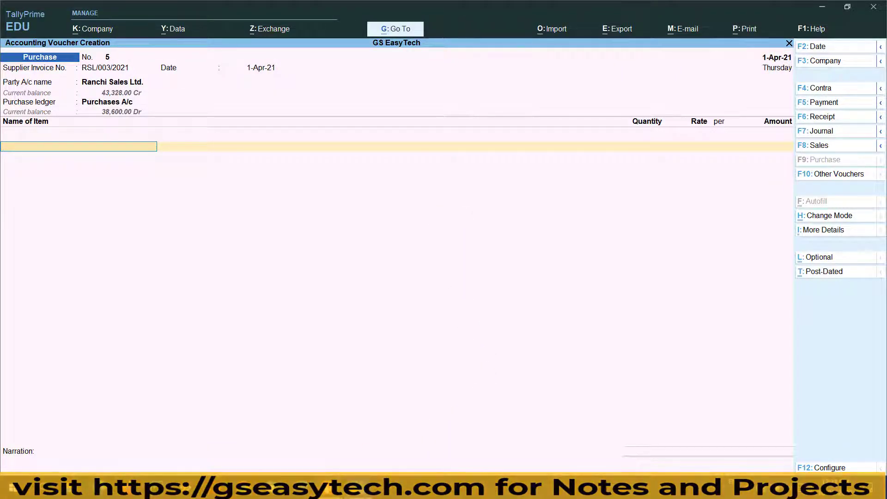
Check the goods lines on the invoice in Nitro Pro, then add Keyboard Normal (Intex) in TallyPrime with 3 Pcs at 220.00.
key(alt+Tab)
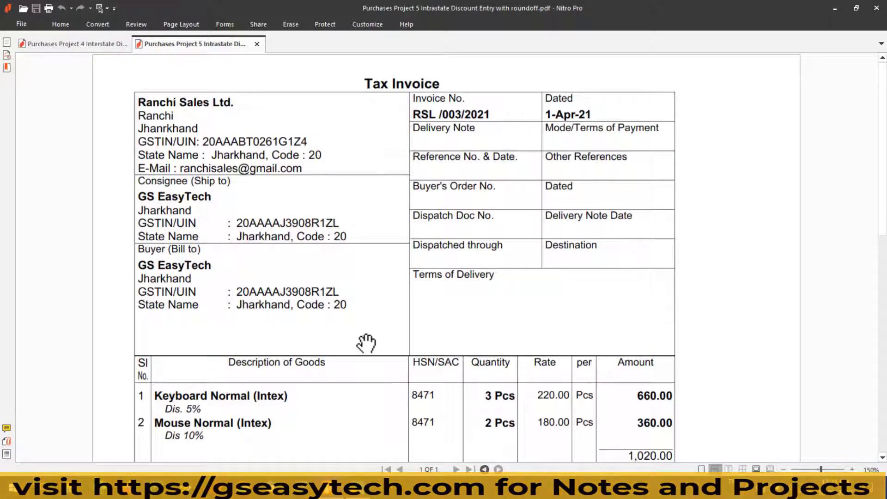
scroll(365, 344, down, 3)
scroll(365, 345, down, 3)
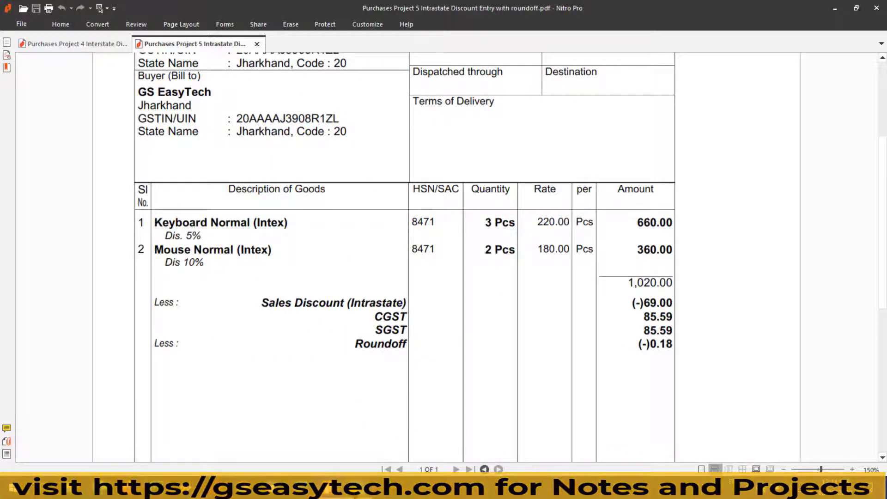
click(356, 489)
text(K)
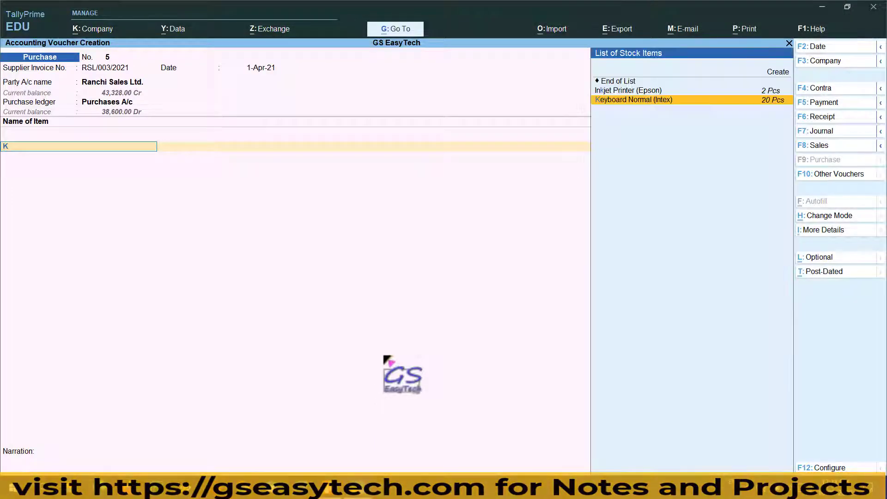
key(Return)
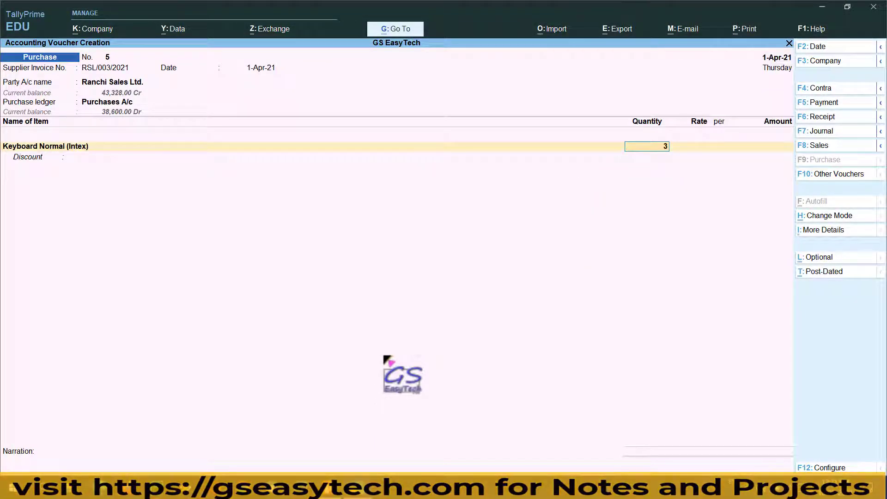
key(Return)
key(Return)
key(Return)
key(Return)
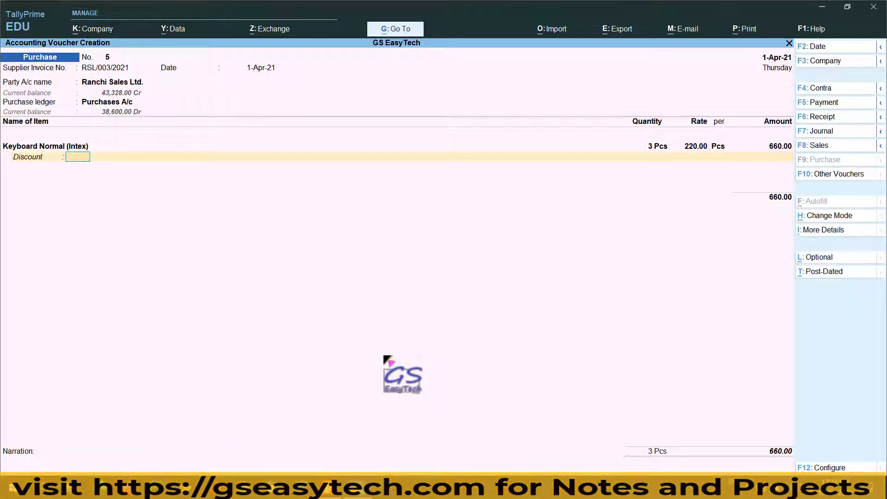
Check the keyboard's discount on the invoice in Nitro Pro, then apply a 5% discount to Keyboard Normal (Intex) in TallyPrime.
key(alt+Tab)
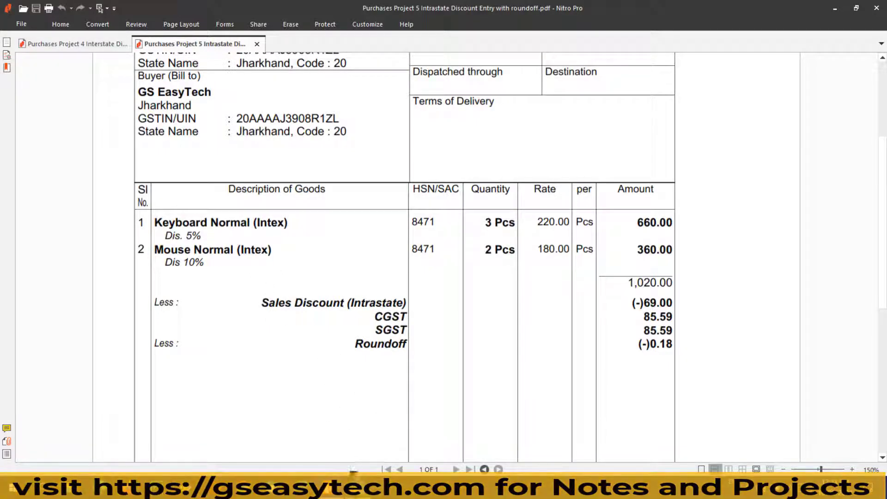
key(alt+Tab)
key(Return)
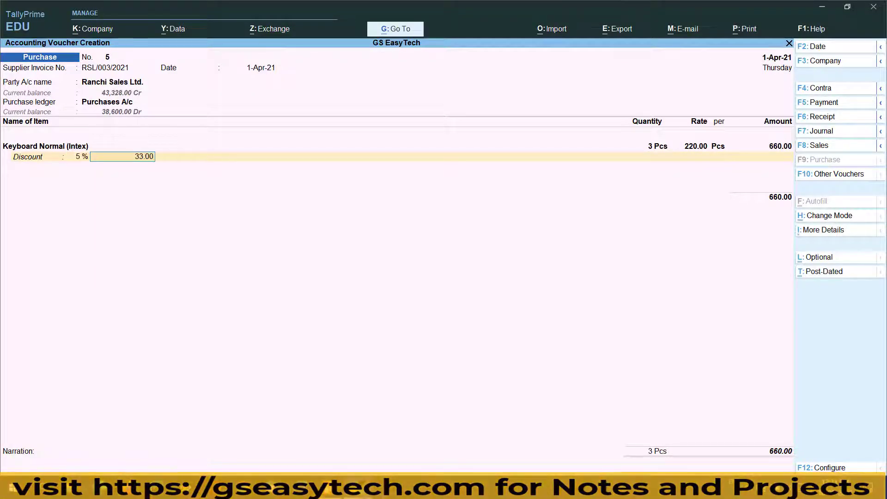
key(Return)
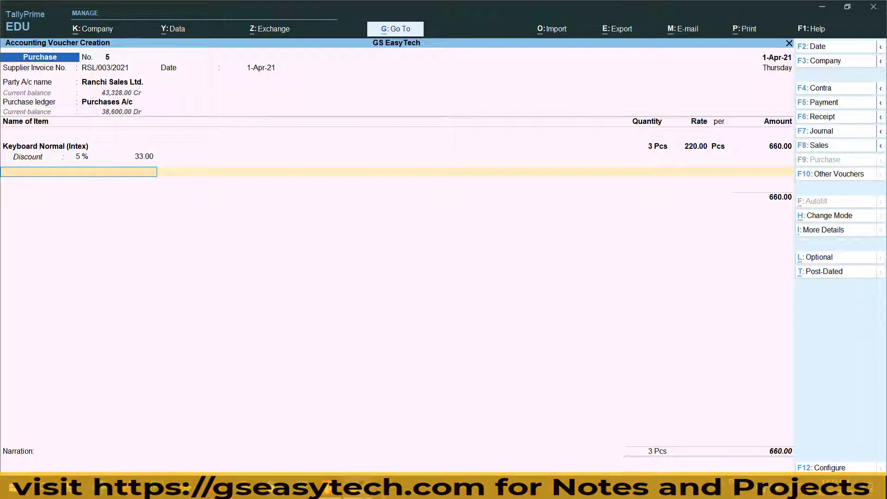
Add Mouse Normal (Intex) as the second item with a quantity of 2 Pcs at a rate of 180.00.
key(space)
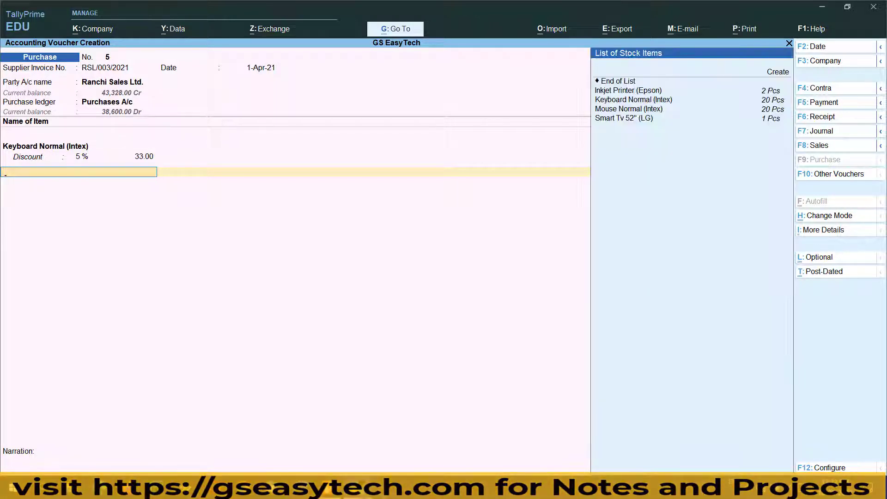
text(m)
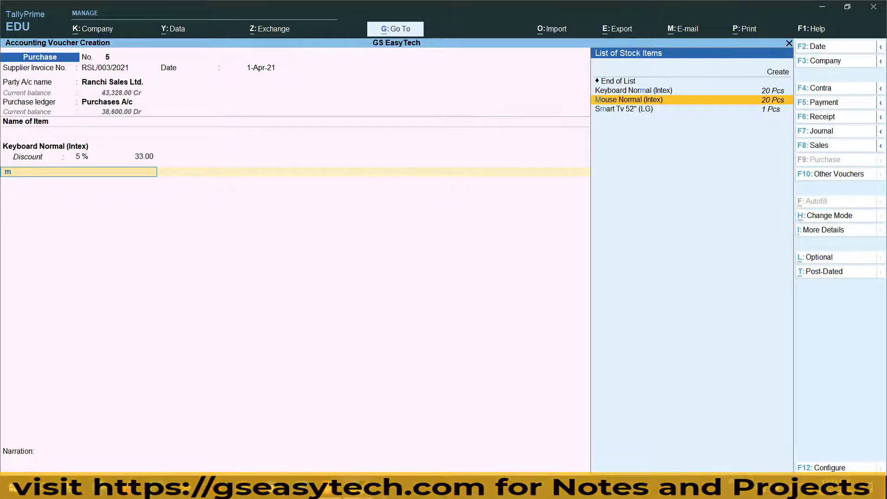
key(Return)
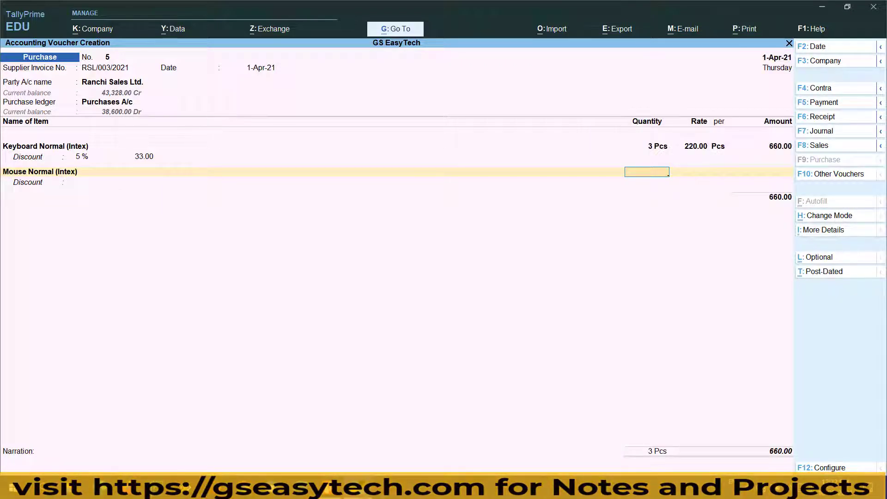
key(Return)
key(Return)
key(Return)
key(Return)
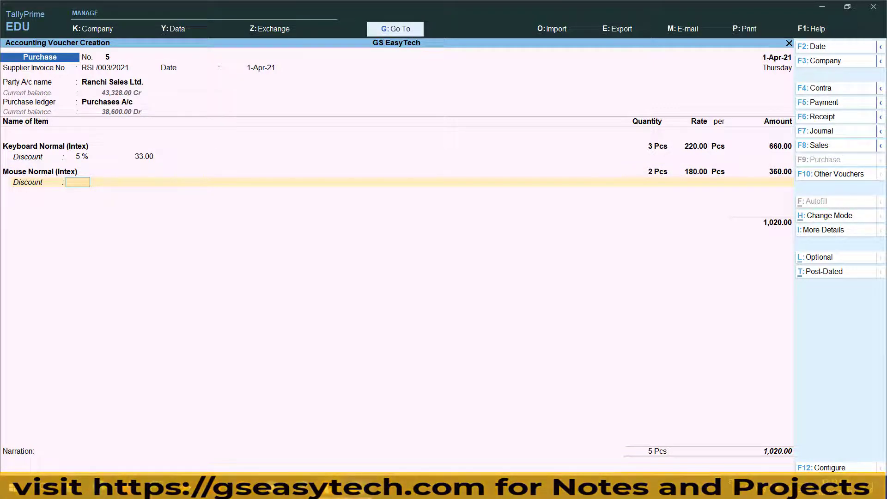
Check the mouse's discount on the intrastate invoice in Nitro Pro, then apply 10% to Mouse Normal (Intex) in TallyPrime.
key(alt+Tab)
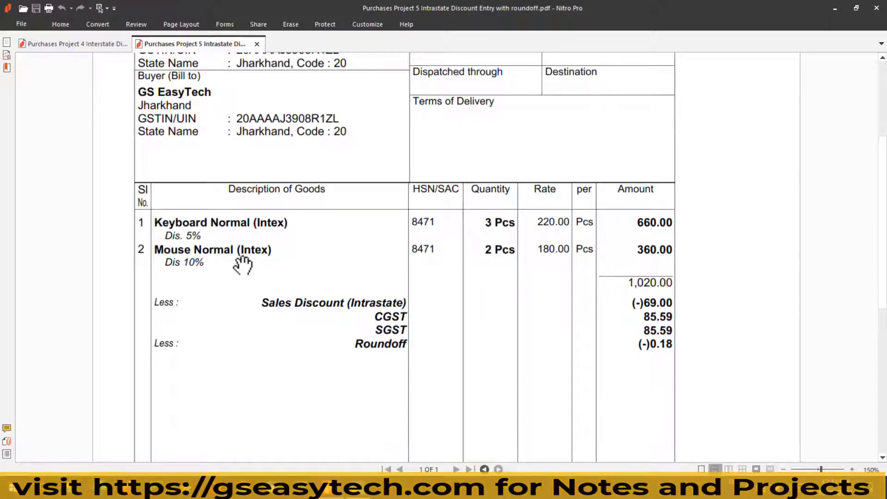
key(alt+Tab)
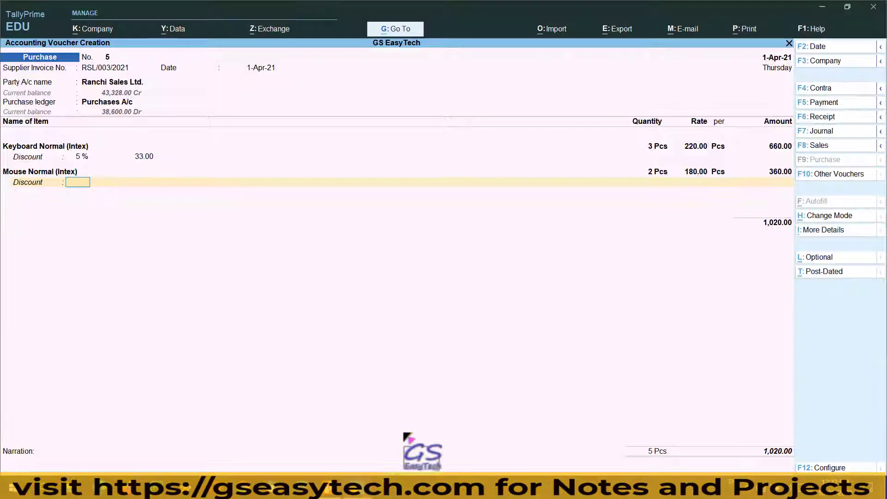
text(10)
key(Return)
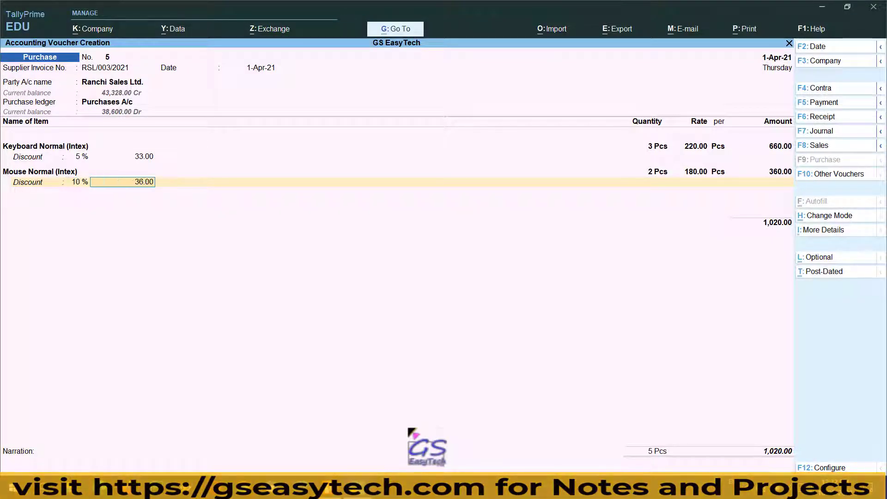
key(Return)
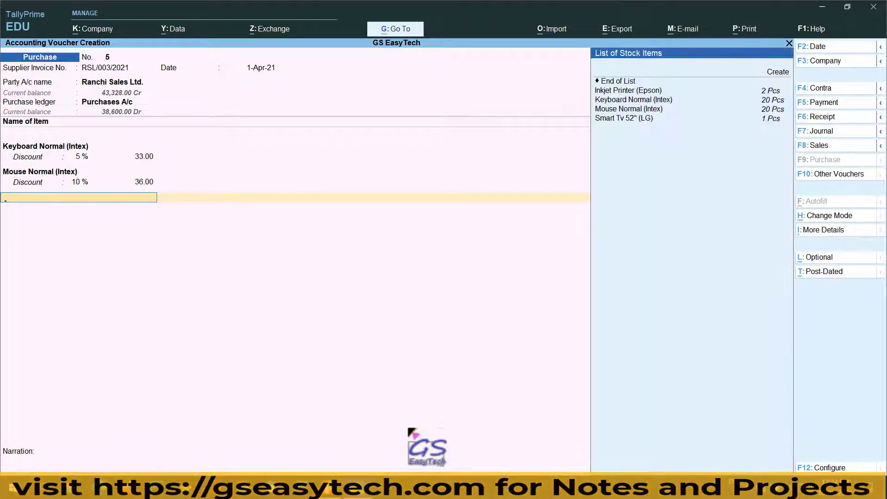
End the item list and add the Purchases Discount ledger to the Ranchi Sales Ltd. voucher, accepting its calculated amount.
key(Return)
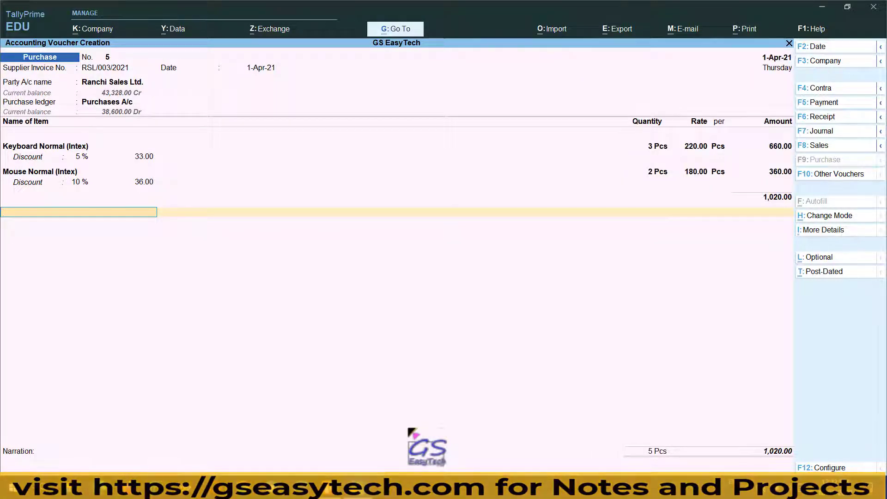
key(Down)
key(Down)
key(Down)
key(Down)
key(Down)
key(Down)
key(Down)
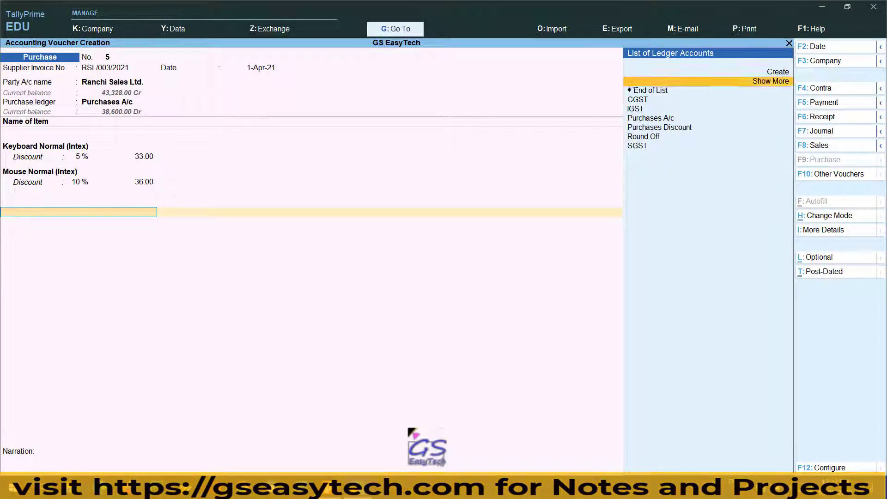
key(Return)
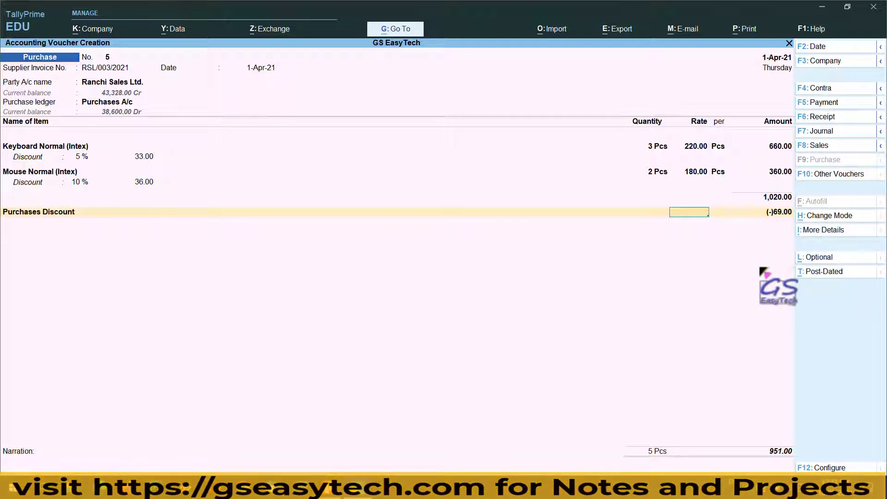
key(Return)
key(Return)
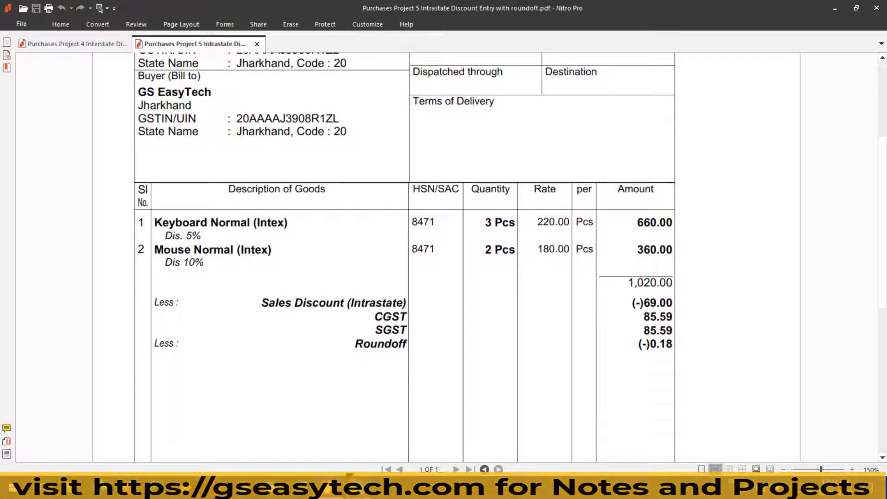
Return to TallyPrime and add the CGST and SGST ledgers to the Ranchi Sales Ltd. purchase voucher, accepting their calculated amounts.
key(alt+Tab)
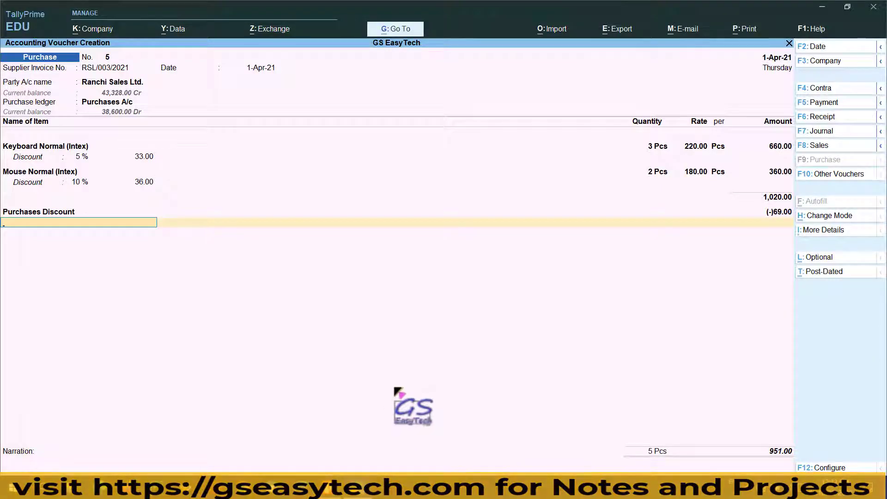
text(C)
key(Return)
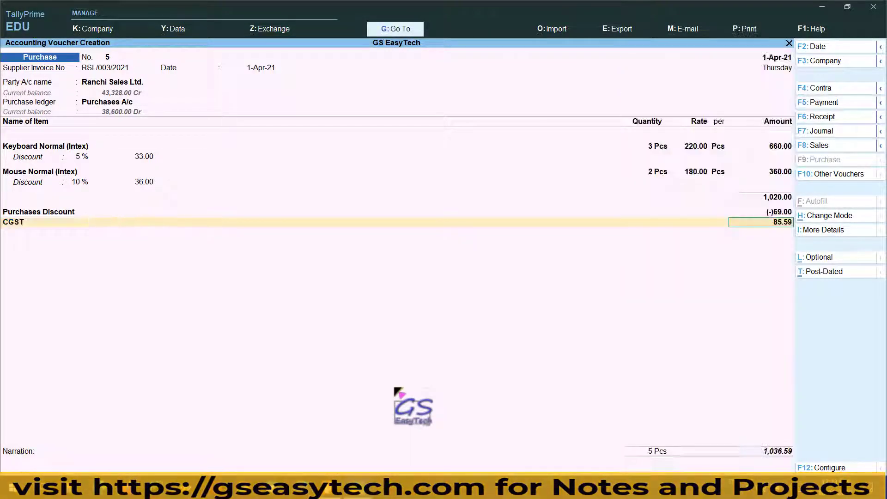
key(Return)
text(S)
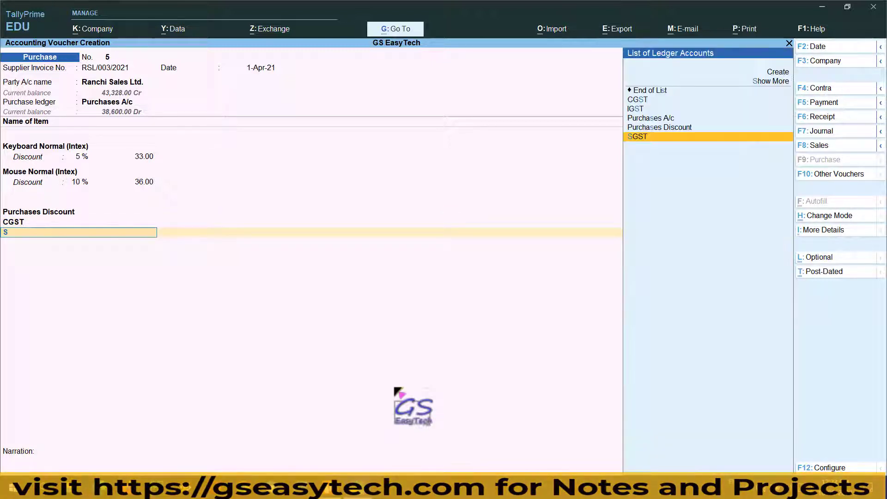
key(Return)
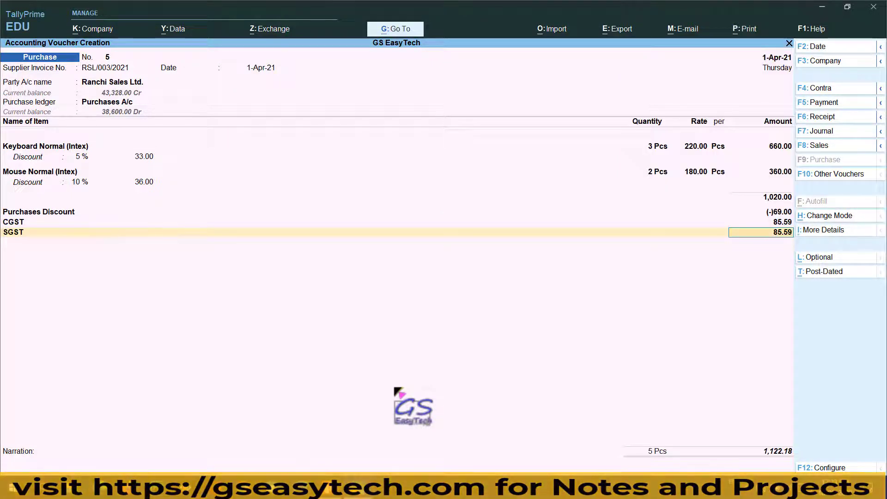
key(Return)
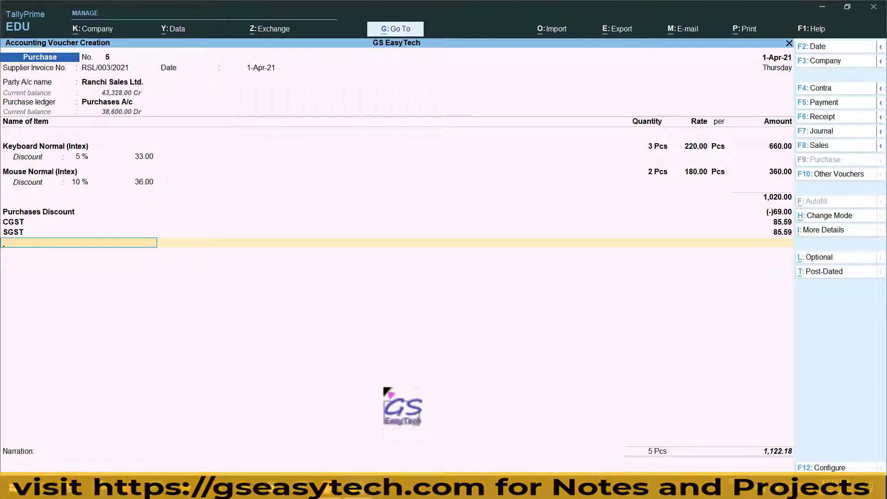
Add the Round Off ledger with its calculated amount and complete the voucher entries, leaving the narration blank.
text(R)
key(Return)
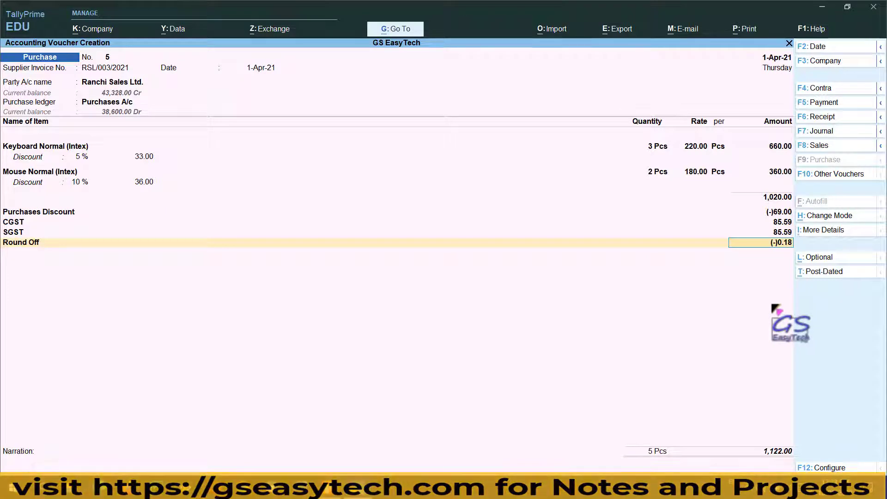
key(Return)
key(Return)
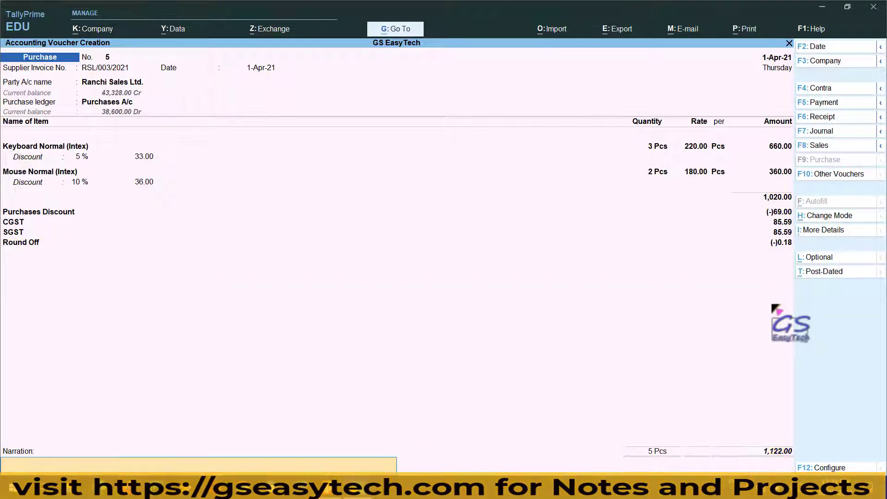
key(Return)
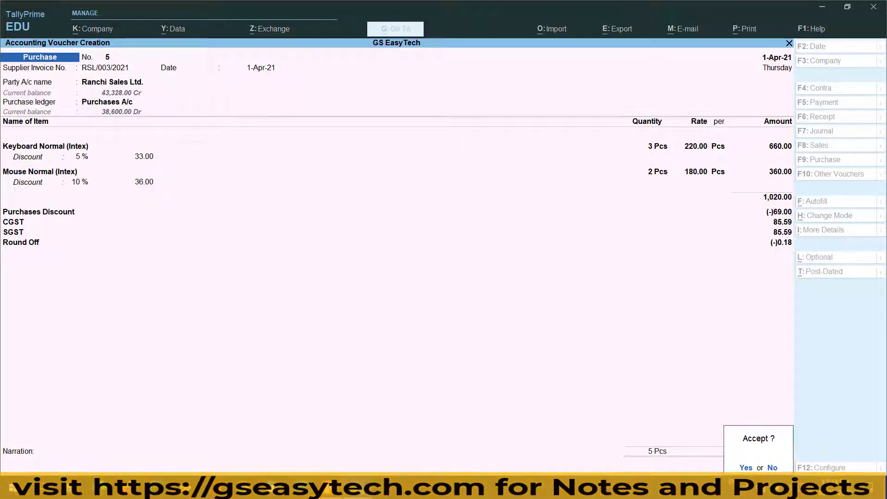
Switch to Nitro Pro and review the Ranchi Sales Ltd. intrastate invoice against the voucher entries.
click(329, 488)
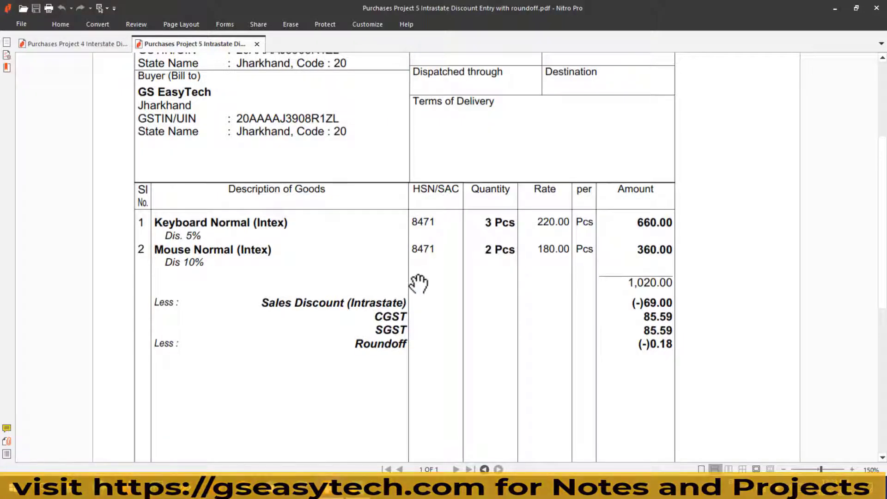
scroll(398, 185, up, 5)
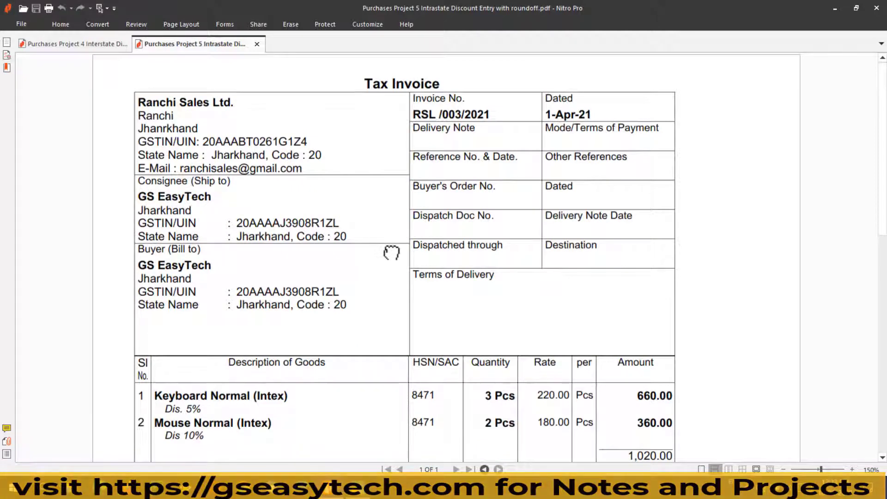